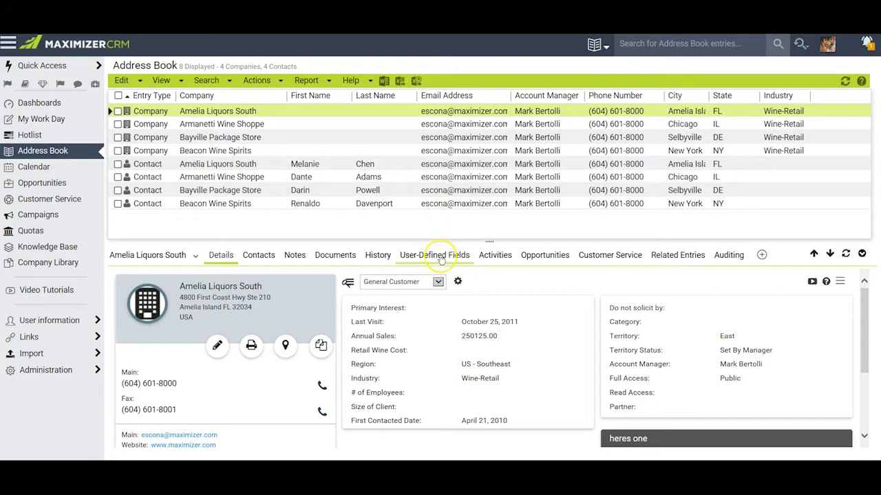
# Show the user-defined fields of Amelia Liquors South, and open the user-defined field setup with the Credit Assessment folder expanded.
pyautogui.click(441, 259)
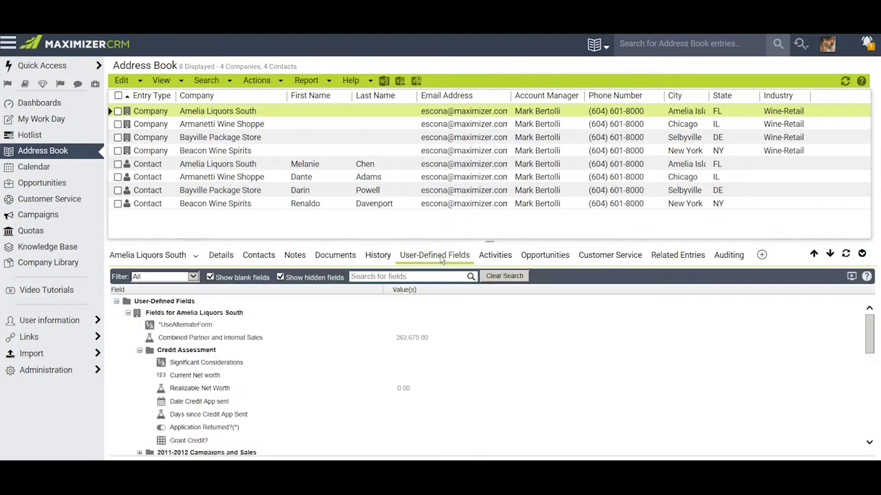
pyautogui.scroll(-2, 737, 344)
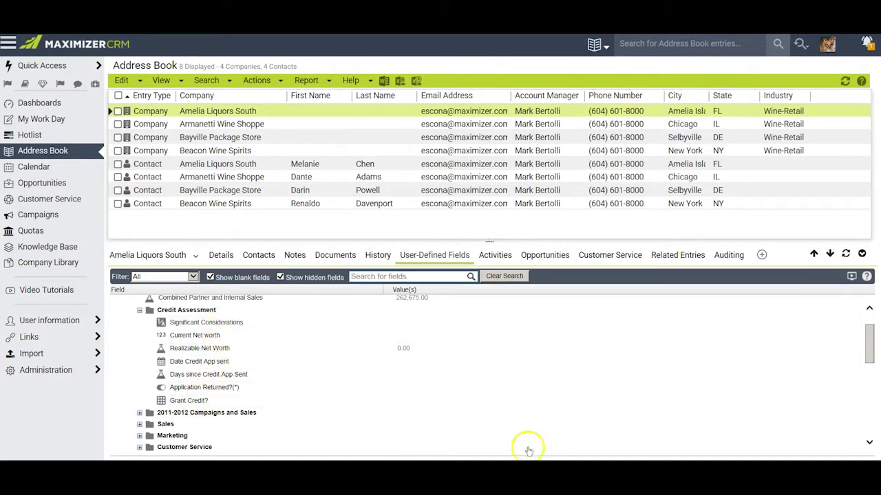
pyautogui.click(49, 370)
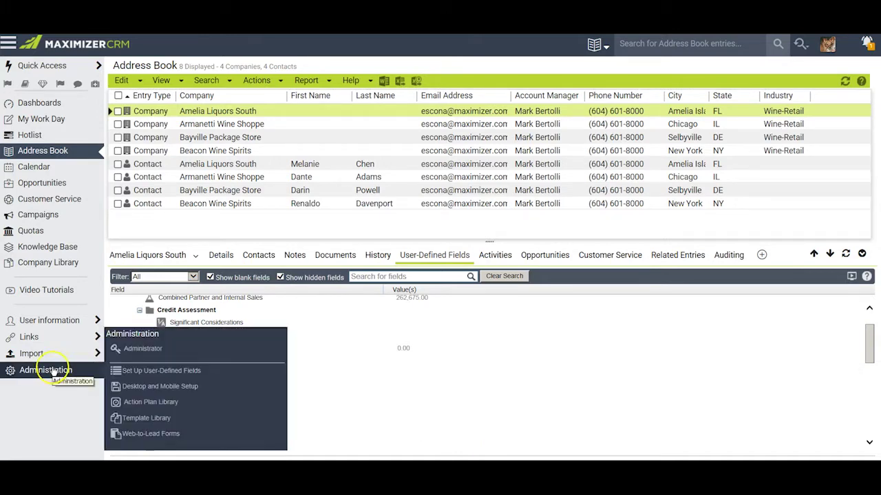
pyautogui.click(165, 371)
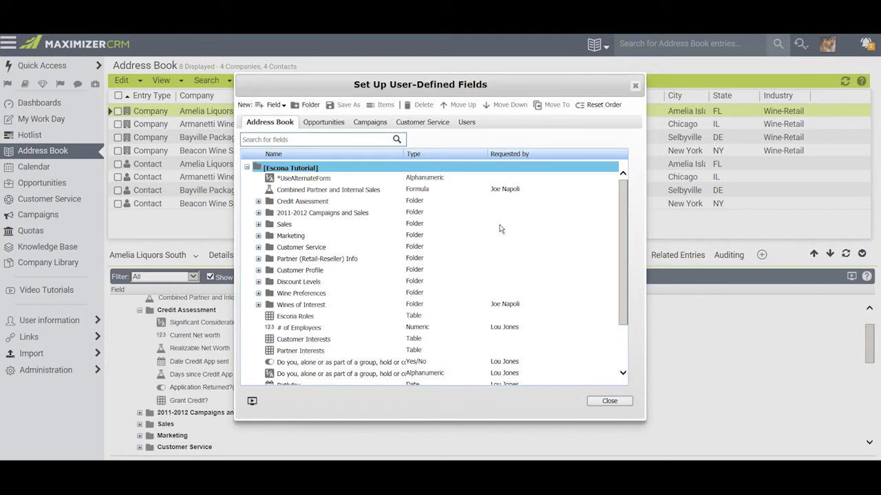
pyautogui.click(258, 203)
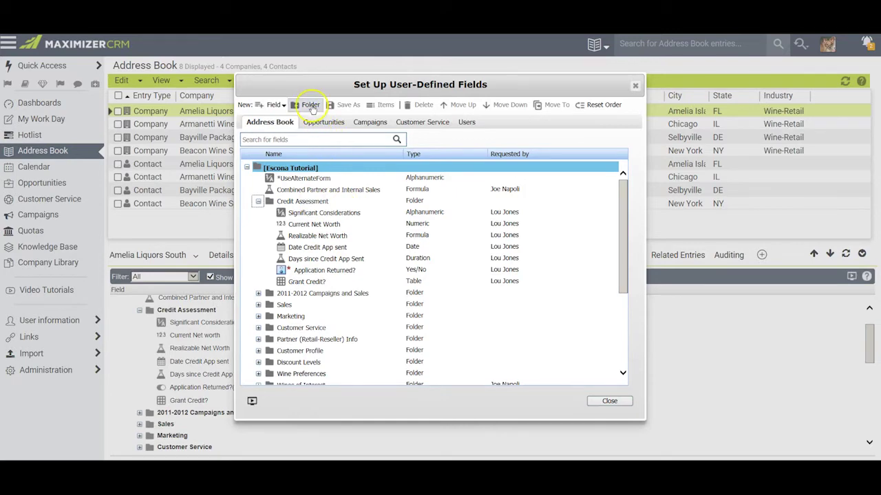
# Open the form for adding a folder to the Address Book fields and close it again.
pyautogui.click(310, 106)
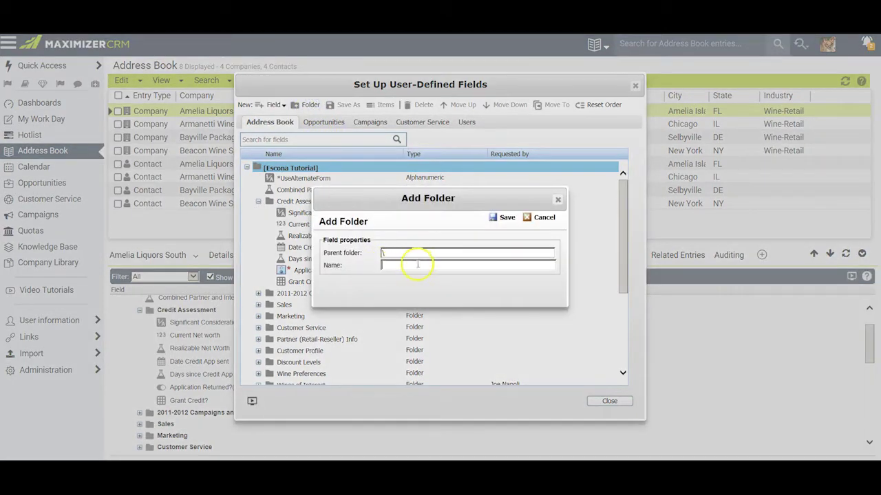
pyautogui.click(522, 218)
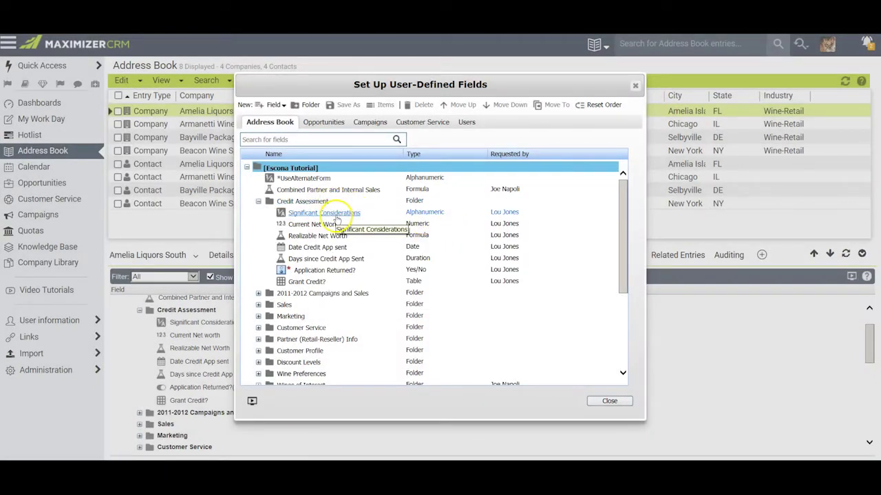
# Set the maximum field length of the Significant Considerations alphanumeric field to 1 and save the field.
pyautogui.click(279, 107)
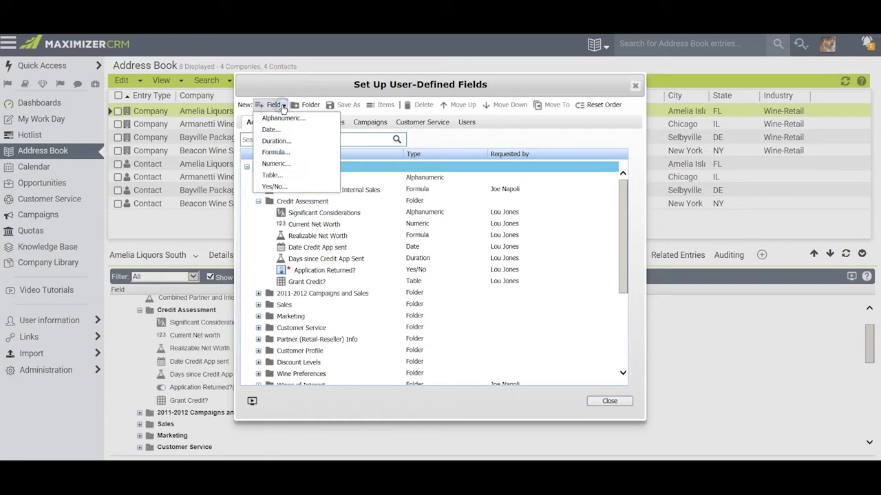
pyautogui.click(283, 119)
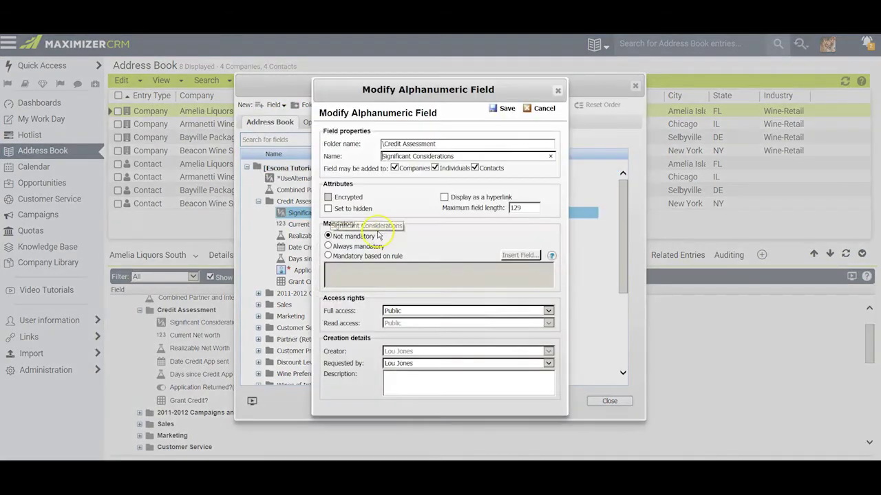
pyautogui.click(378, 235)
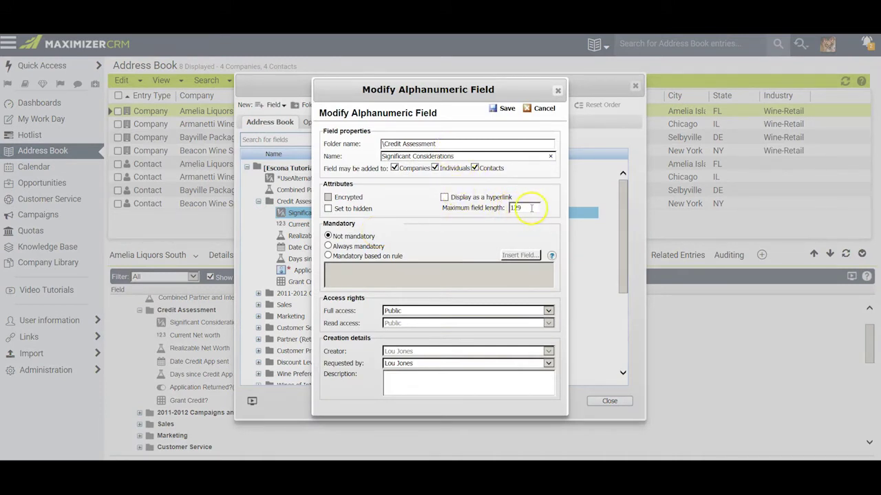
pyautogui.moveTo(534, 208); pyautogui.dragTo(507, 208)
pyautogui.write('1')
pyautogui.click(507, 109)
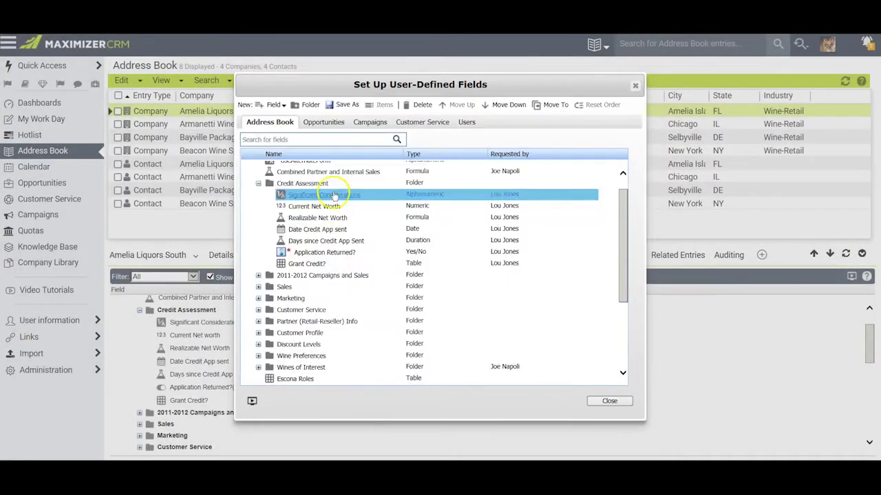
# Open the Current Net Worth numeric field, check its number of decimal places, and save the field.
pyautogui.click(276, 105)
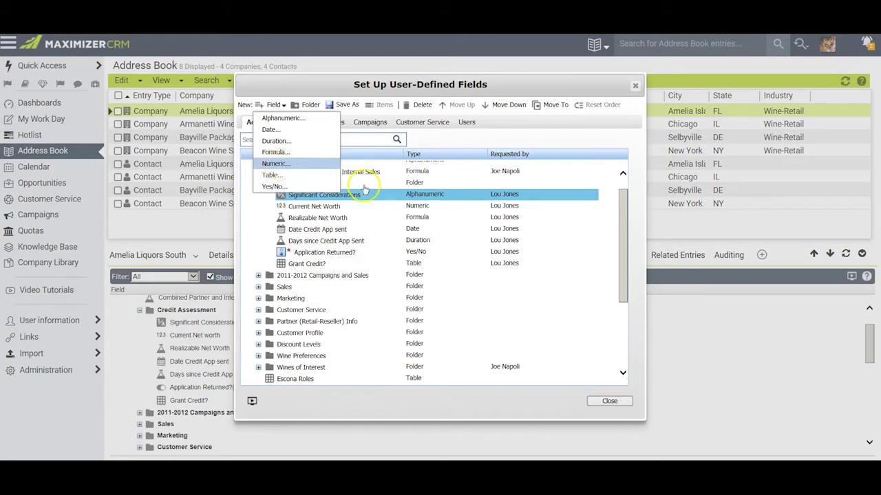
pyautogui.doubleClick(304, 208)
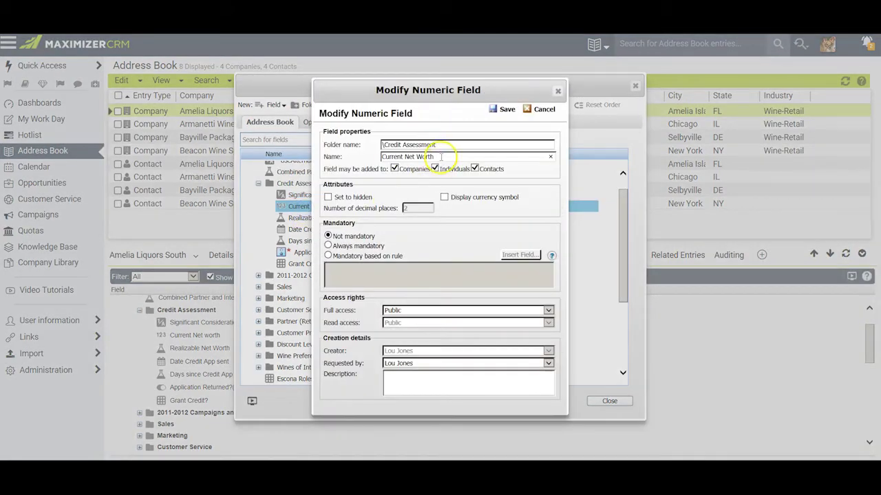
pyautogui.doubleClick(404, 208)
pyautogui.click(416, 214)
pyautogui.click(416, 211)
pyautogui.click(503, 108)
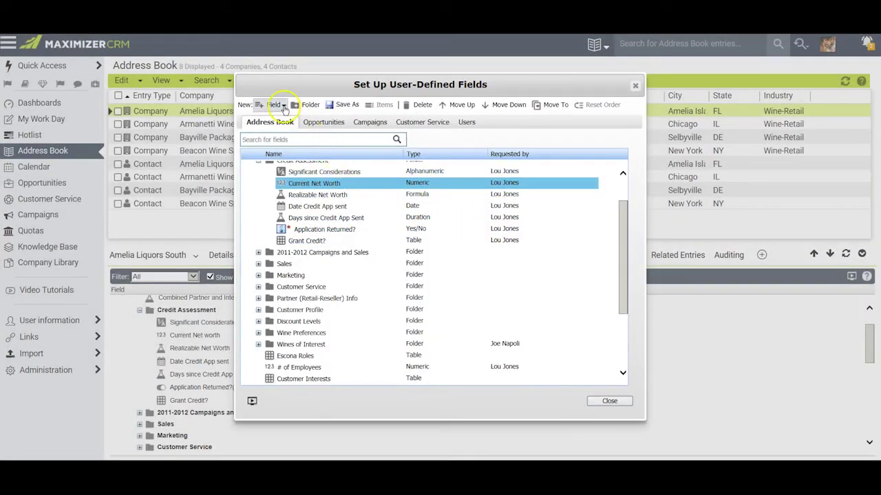
# Set the formula of the Realizable Net Worth field to [Credit Assessment\Current Net Worth]*.70.
pyautogui.click(279, 104)
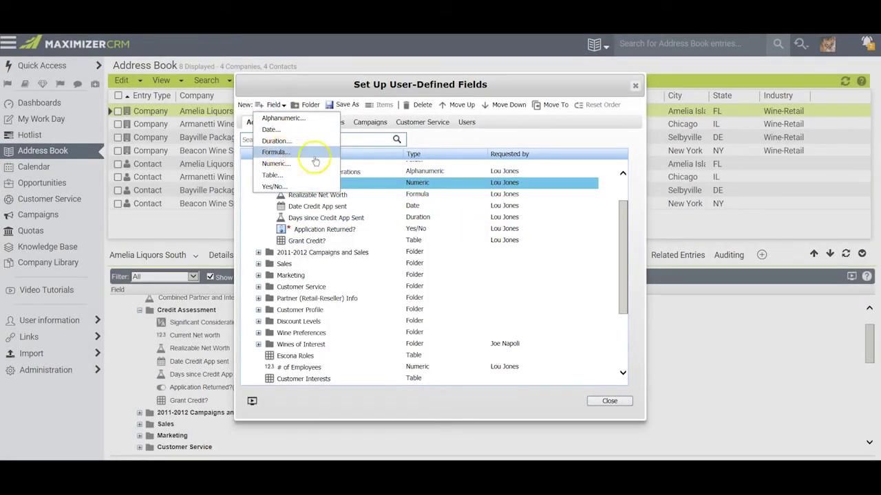
pyautogui.click(278, 152)
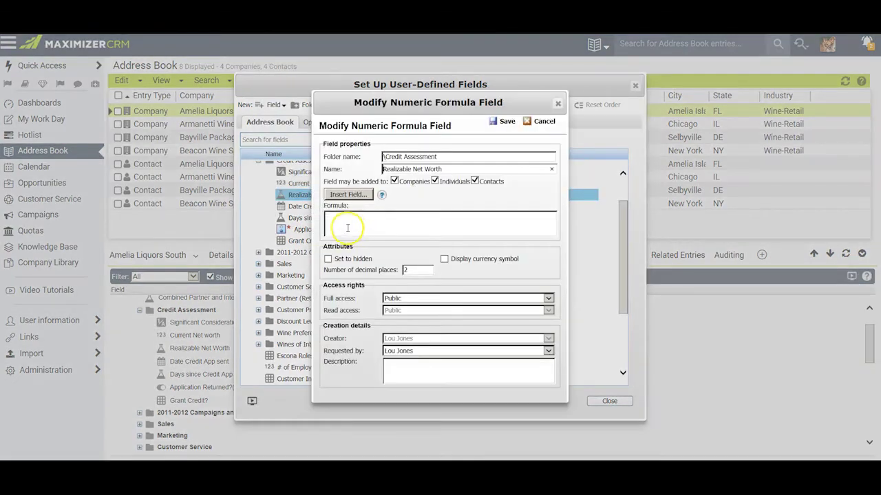
pyautogui.click(346, 193)
pyautogui.click(399, 178)
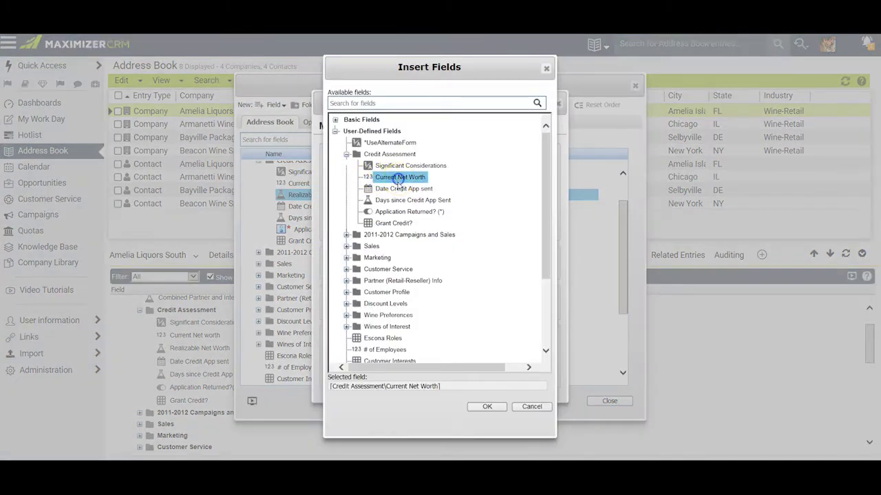
pyautogui.click(486, 407)
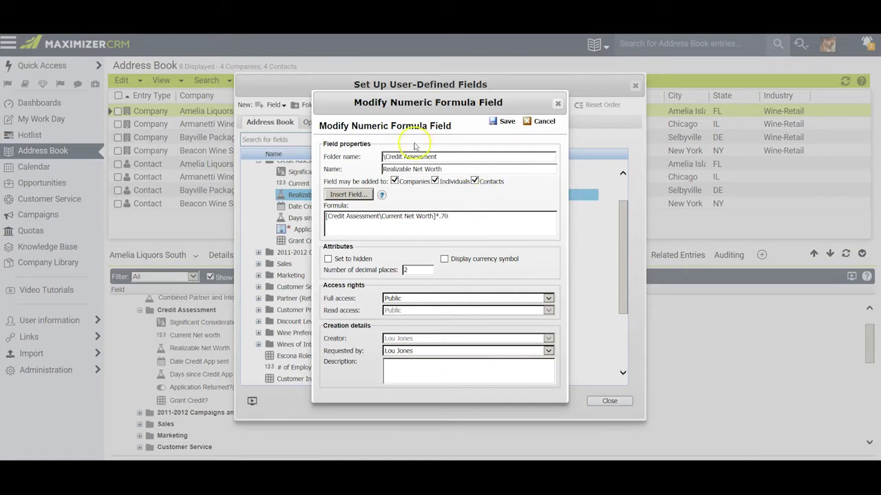
# Check the decimal places of Realizable Net Worth, turn on its currency symbol display, and save the field.
pyautogui.doubleClick(405, 270)
pyautogui.click(412, 271)
pyautogui.click(445, 262)
pyautogui.click(506, 121)
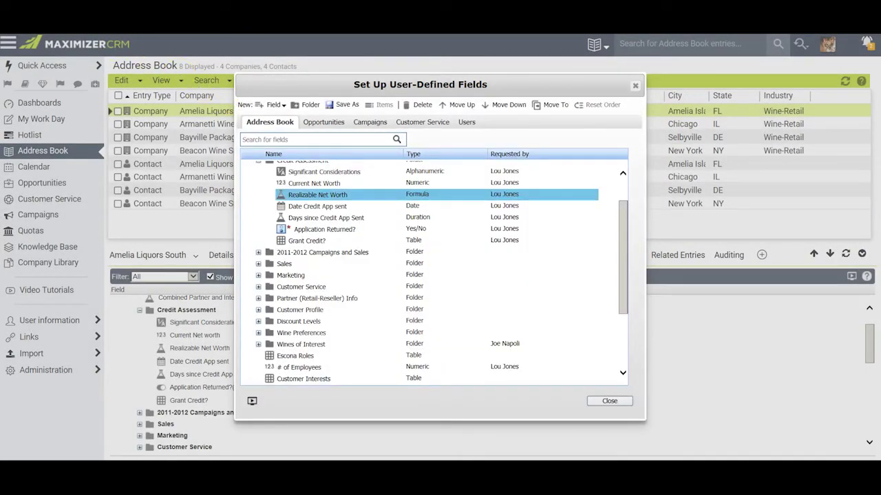
# Open the Date Credit App sent date field, review its name and attributes, and save the field.
pyautogui.click(281, 105)
pyautogui.click(271, 131)
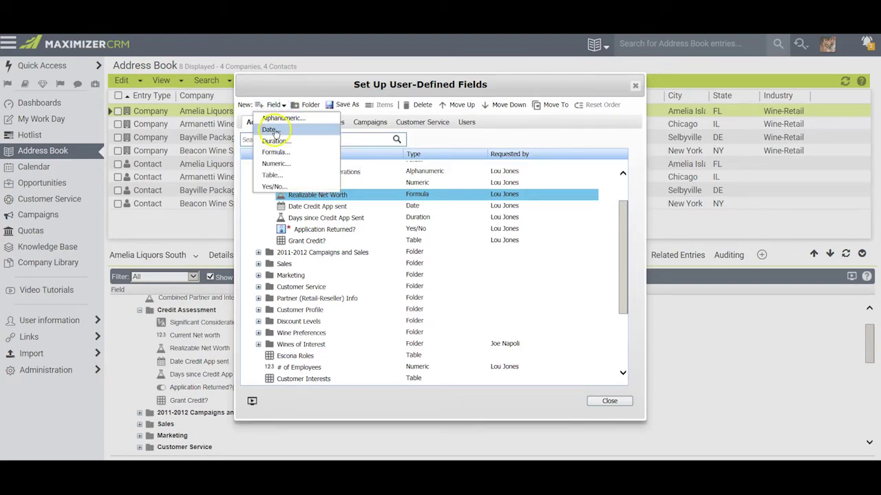
pyautogui.doubleClick(327, 207)
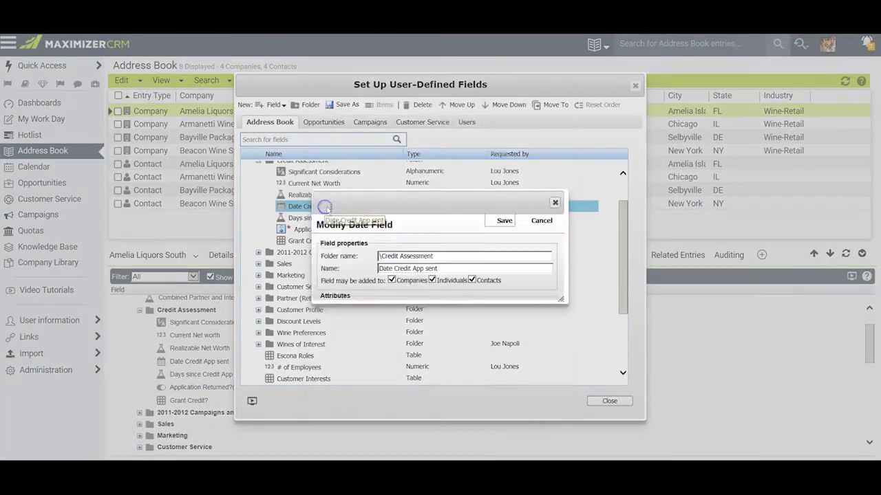
pyautogui.click(327, 208)
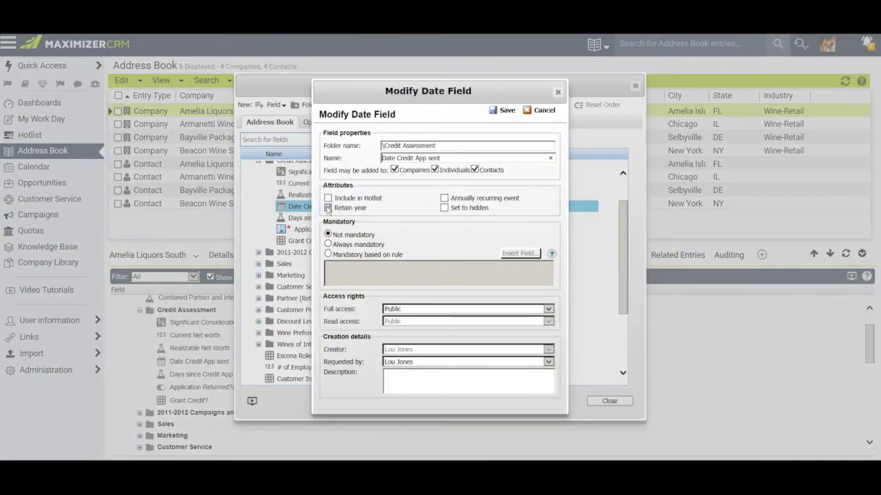
pyautogui.click(454, 157)
pyautogui.click(506, 111)
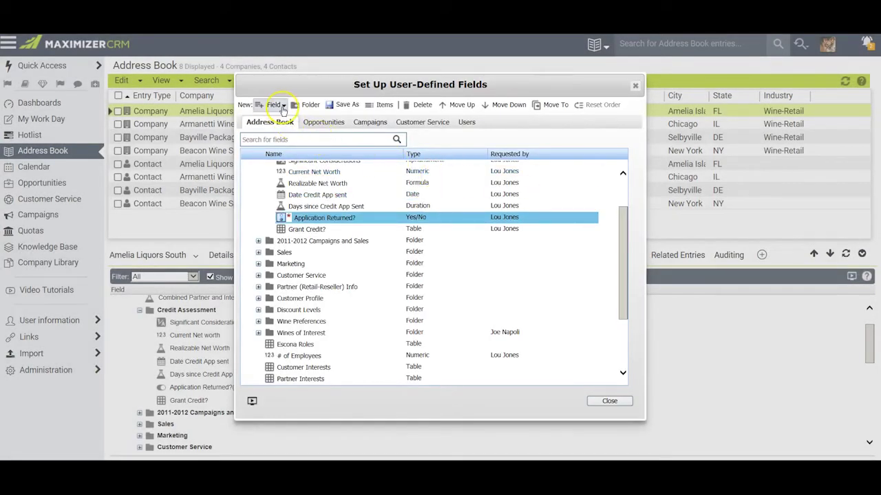
# Open the Days since Credit App Sent duration field, try the Nearest Age calculation method, and set it back to Actual Age.
pyautogui.click(274, 104)
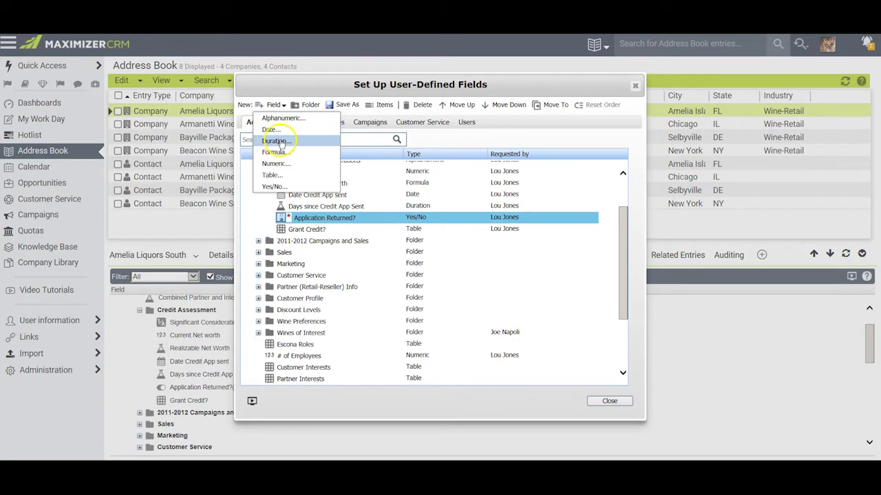
pyautogui.click(281, 143)
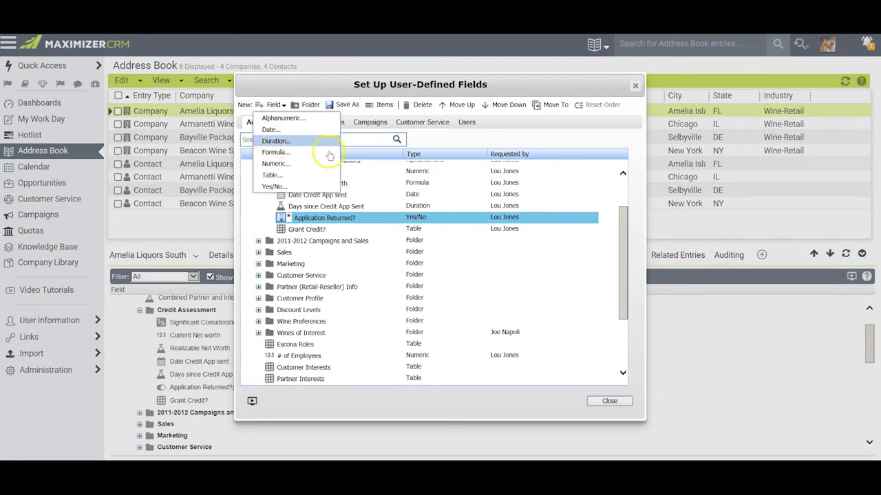
pyautogui.click(370, 197)
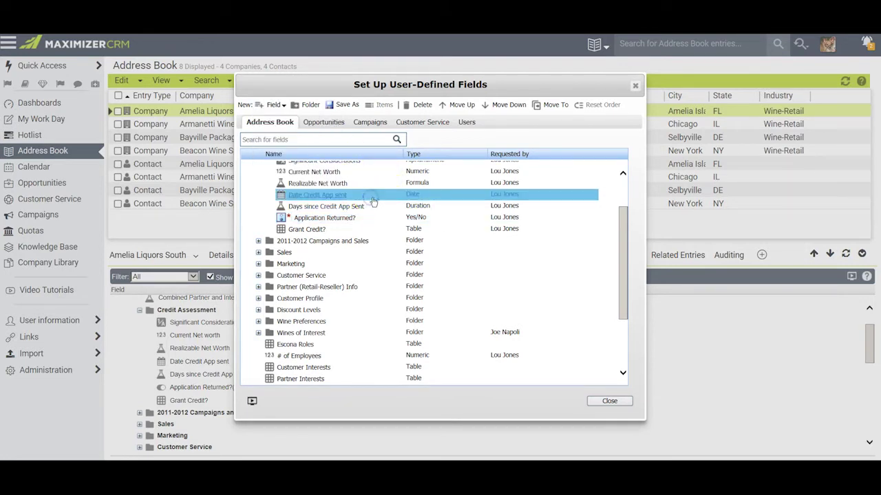
pyautogui.doubleClick(320, 207)
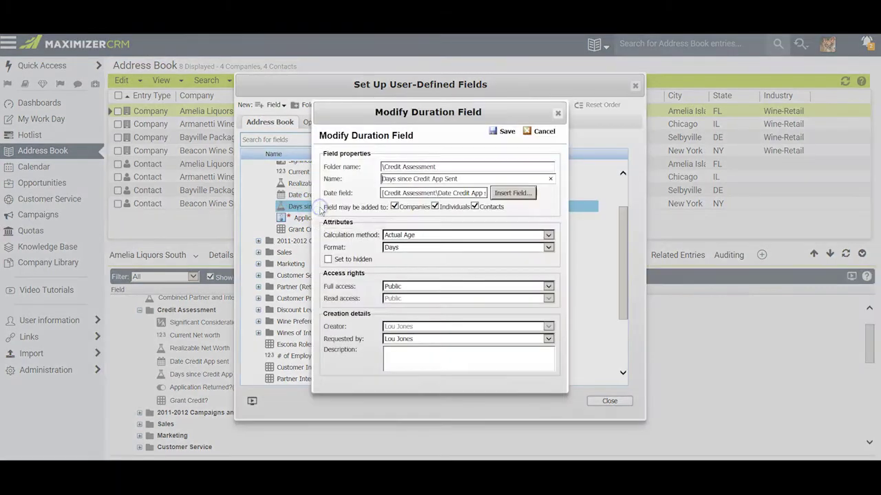
pyautogui.tripleClick(456, 179)
pyautogui.click(465, 180)
pyautogui.click(548, 235)
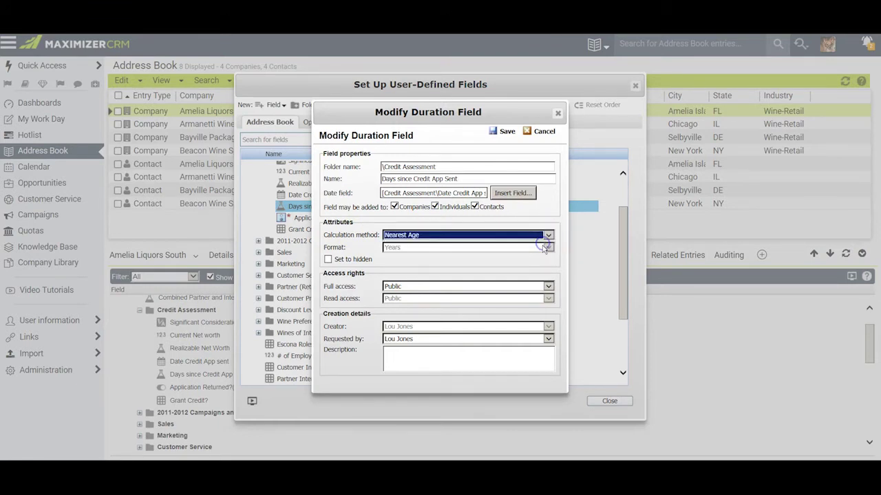
pyautogui.click(549, 235)
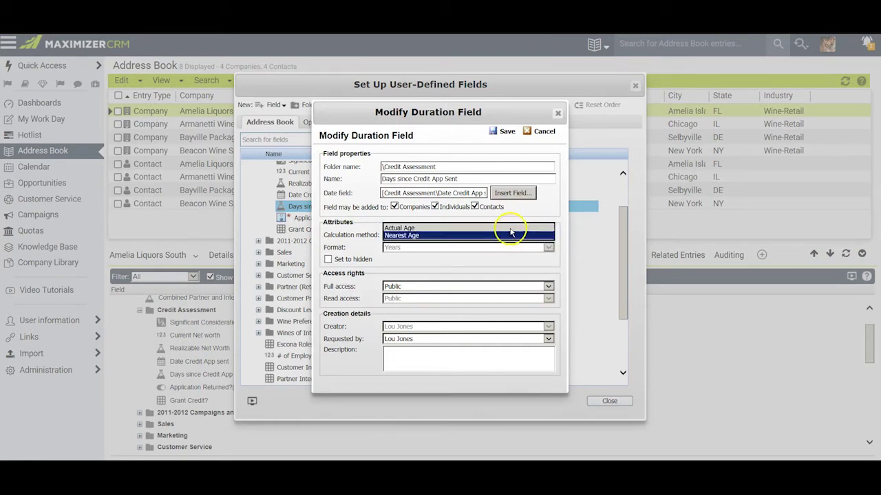
pyautogui.click(510, 229)
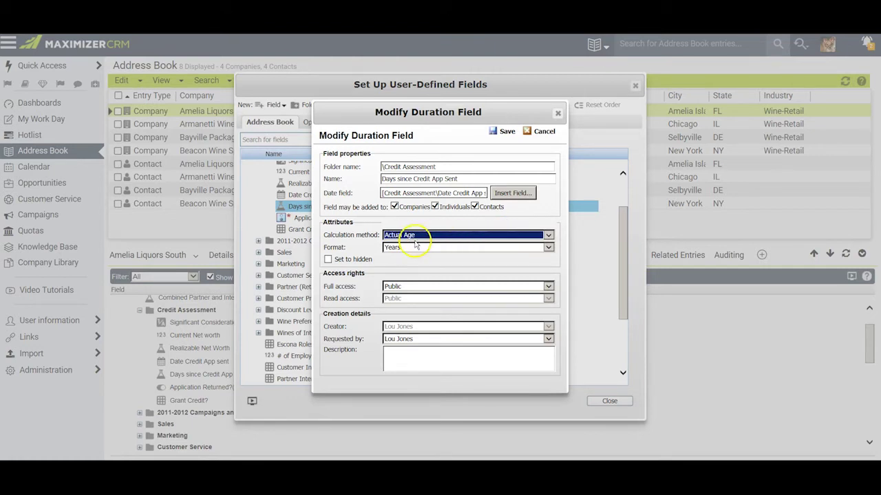
# Set the format of the Days since Credit App Sent field to Days and save the field.
pyautogui.click(548, 248)
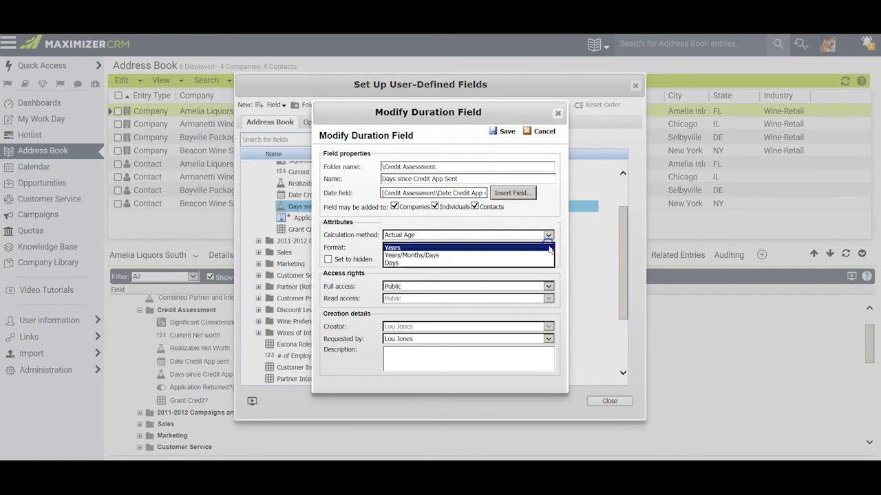
pyautogui.click(472, 262)
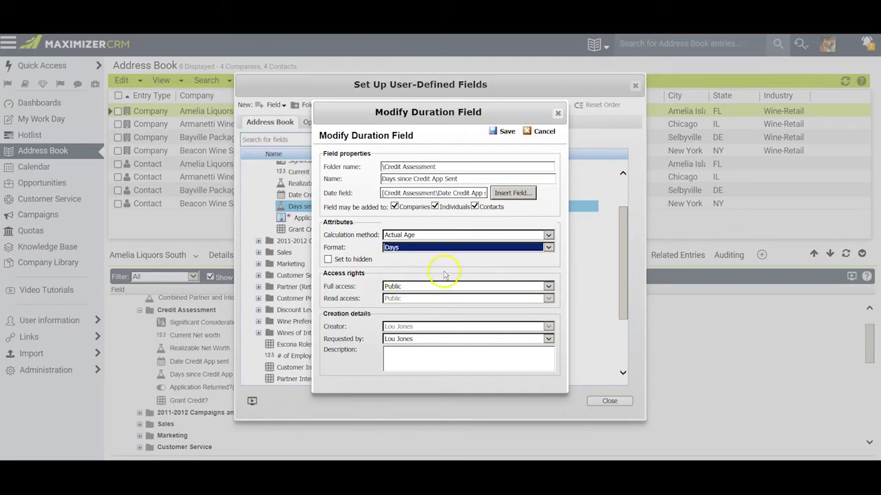
pyautogui.click(505, 132)
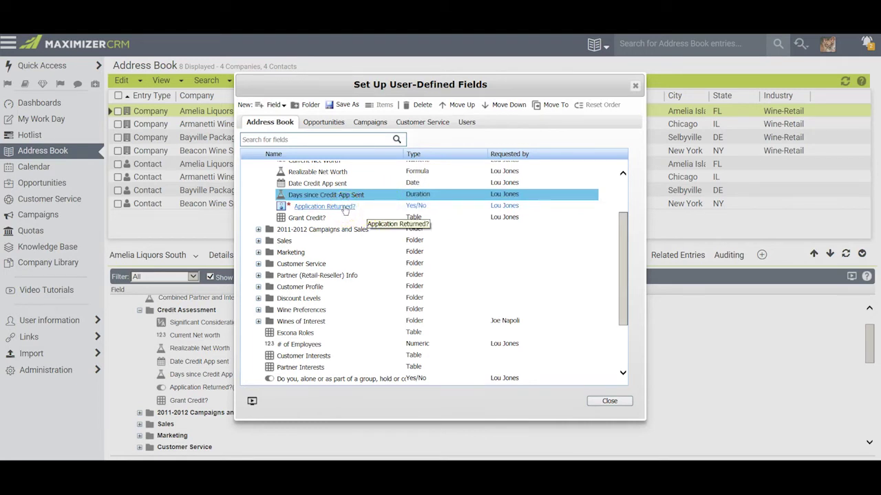
# Open the Application Returned? yes/no field, review its name and Mandatory attribute, and save the field.
pyautogui.click(273, 104)
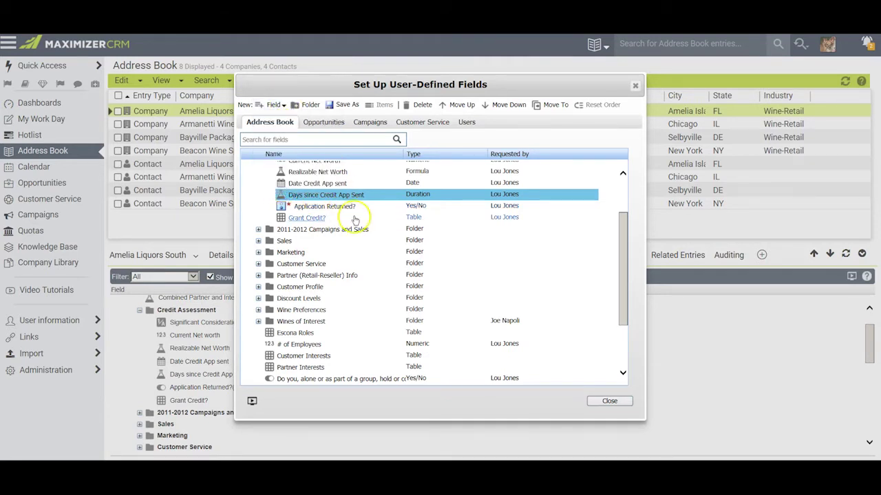
pyautogui.doubleClick(323, 206)
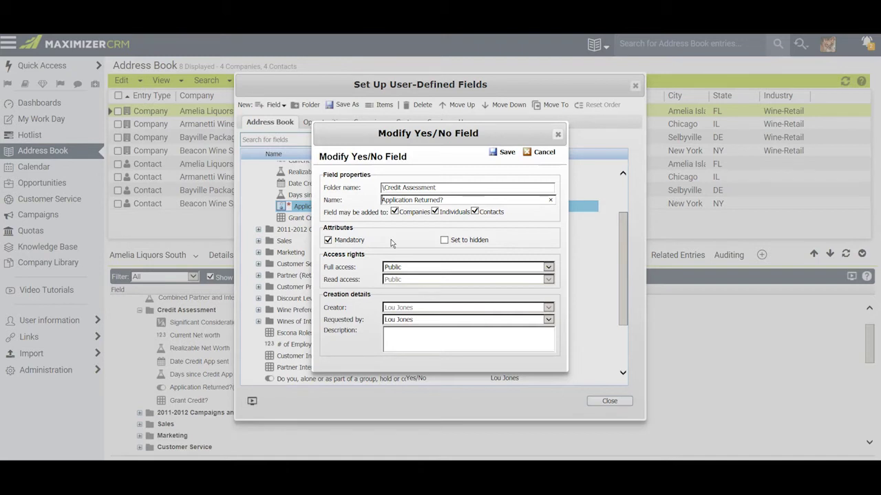
pyautogui.click(507, 153)
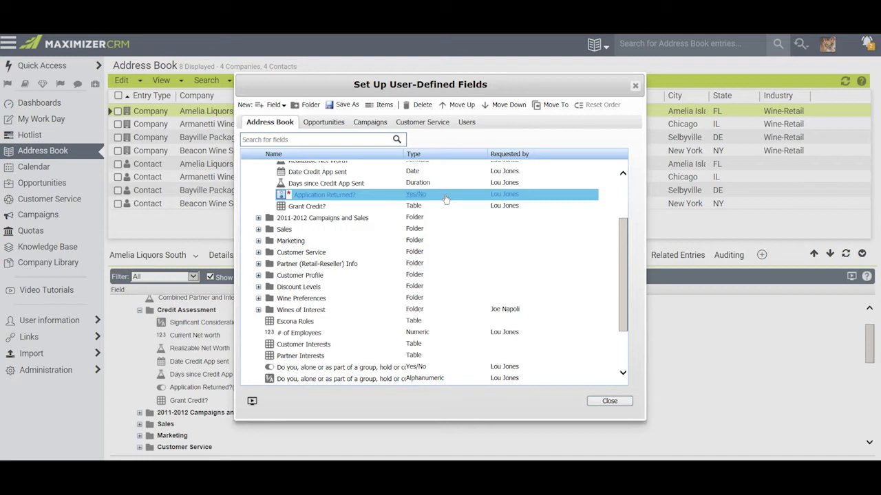
pyautogui.click(286, 106)
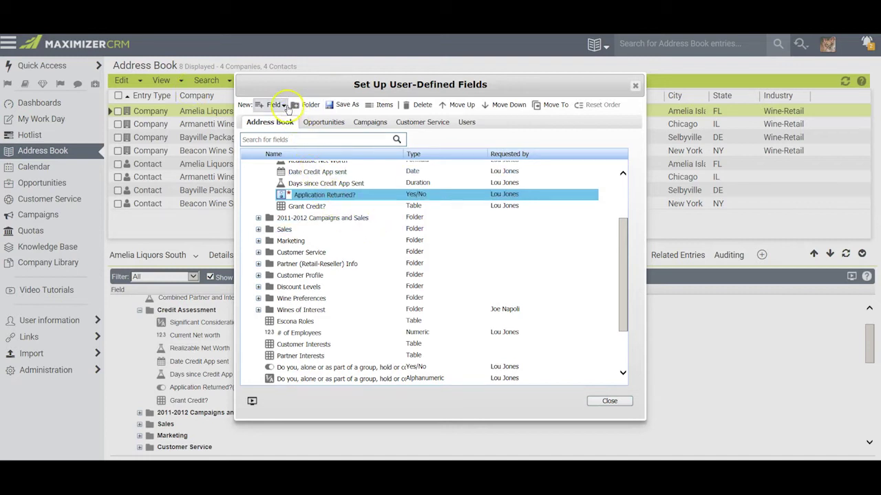
pyautogui.click(284, 106)
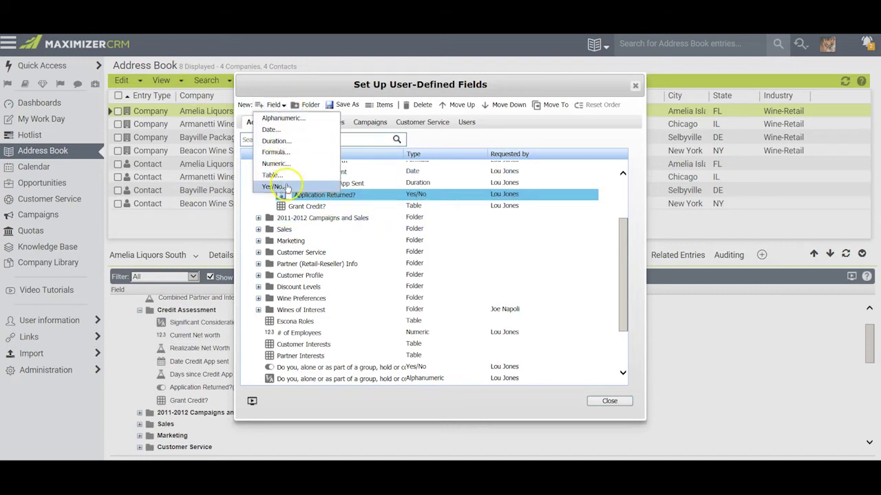
pyautogui.click(275, 187)
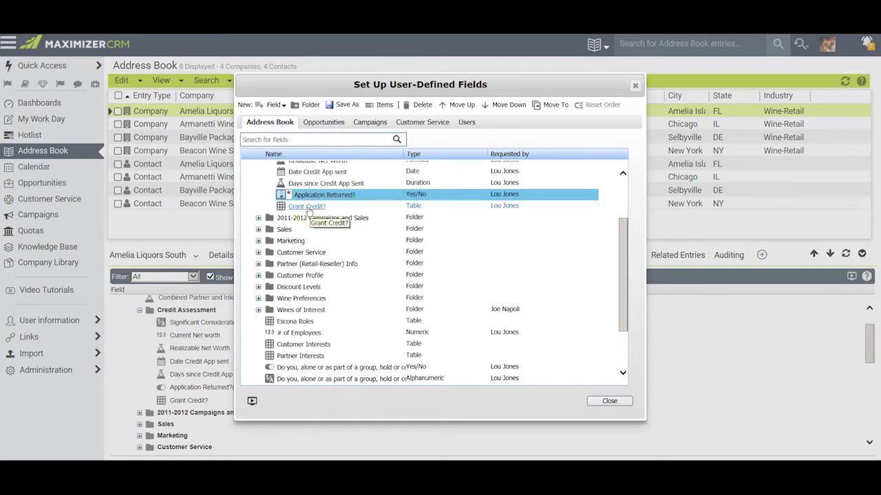
# Open the Grant Credit? table field and review its name and Single value only attribute.
pyautogui.doubleClick(306, 207)
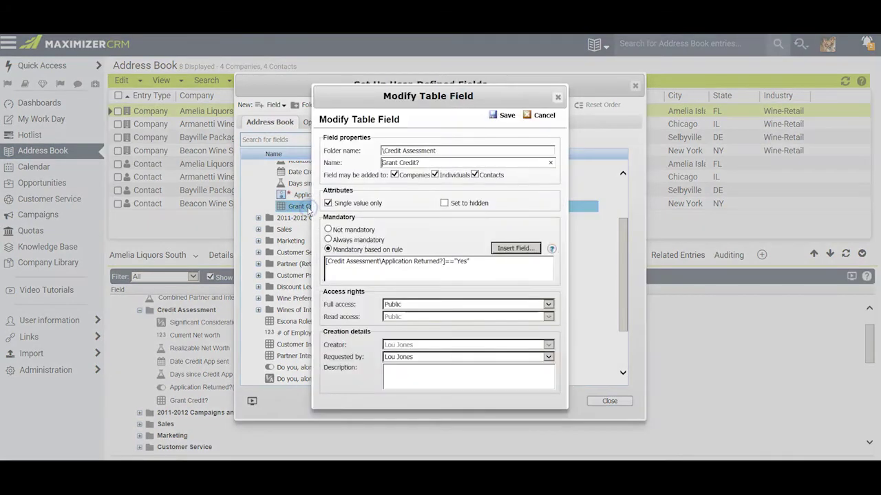
pyautogui.click(434, 163)
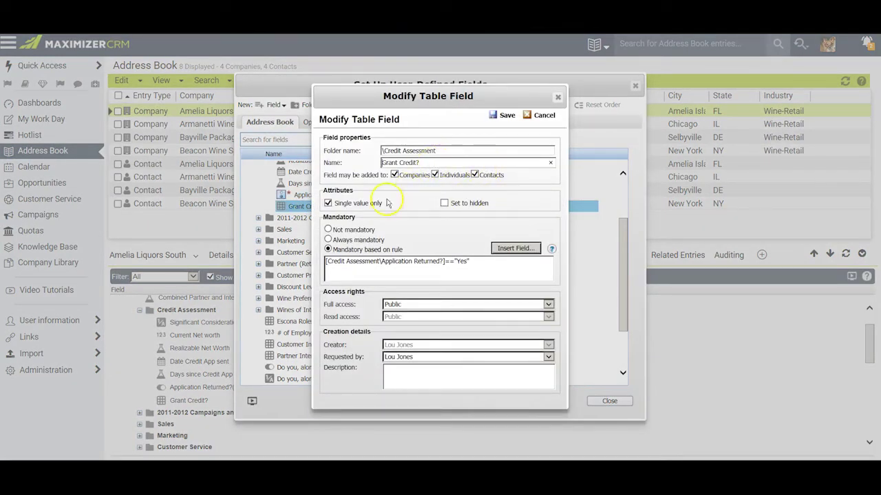
pyautogui.click(331, 205)
# Find Application Returned? among the insertable Credit Assessment fields and examine how the mandatory rule for Grant Credit? compares it to "Yes".
pyautogui.click(509, 249)
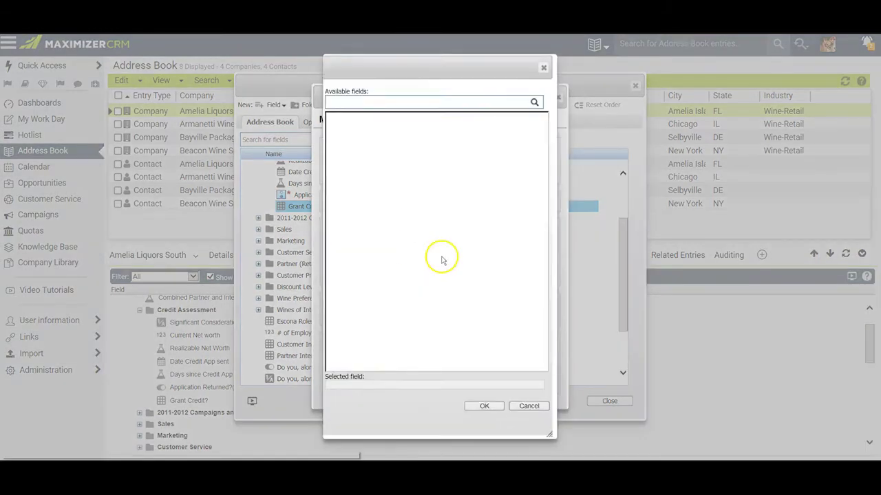
pyautogui.click(335, 120)
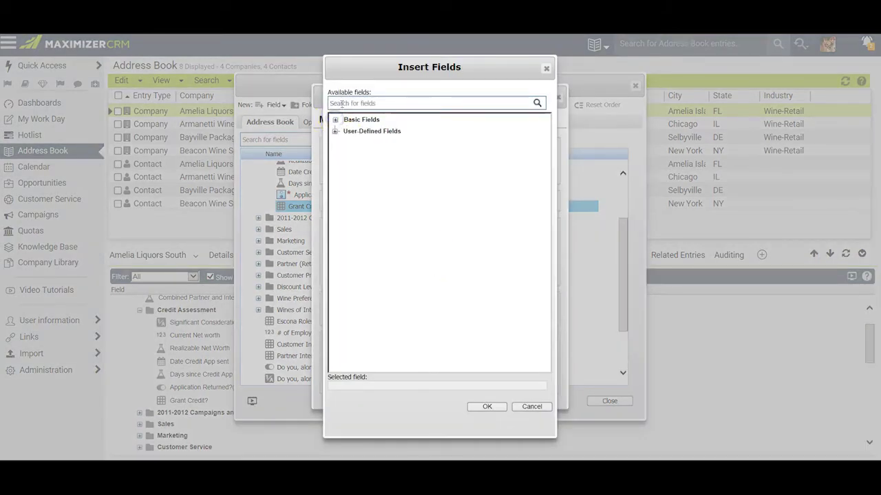
pyautogui.click(335, 130)
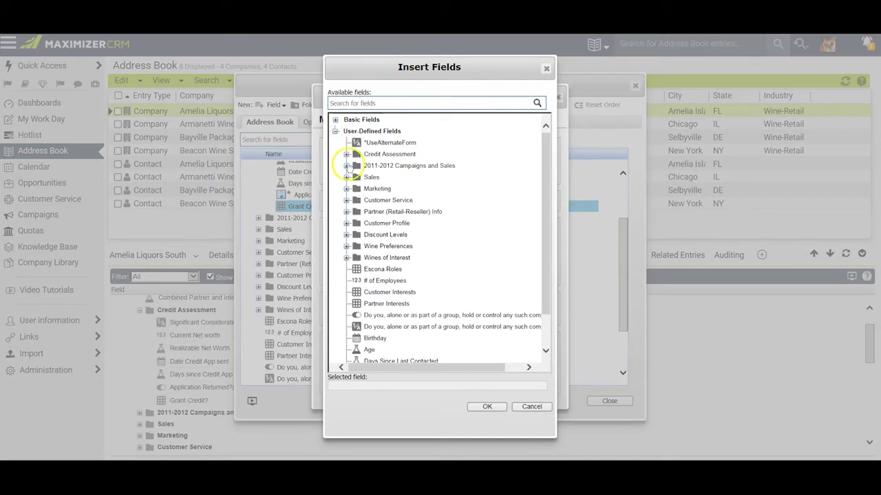
pyautogui.click(346, 154)
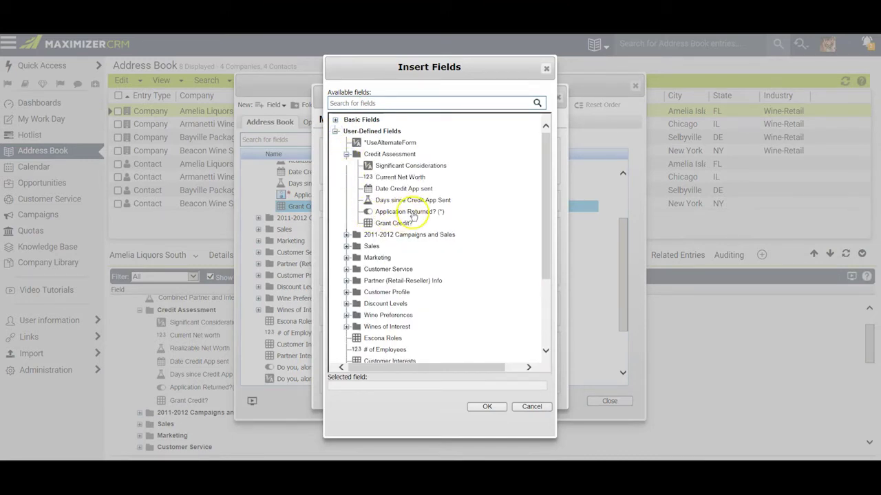
pyautogui.click(409, 212)
pyautogui.click(487, 406)
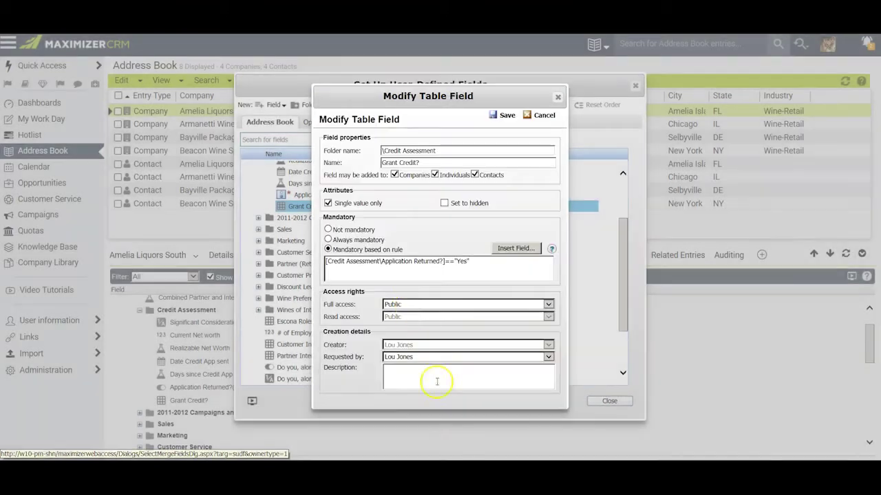
pyautogui.click(479, 260)
pyautogui.click(471, 266)
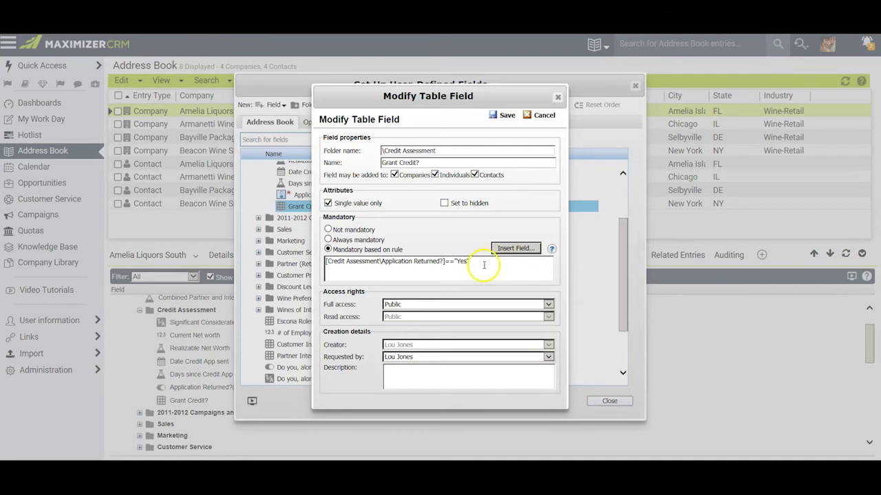
# Read through the help page on writing formulas and mandatory rules, and save the Grant Credit? field.
pyautogui.click(552, 249)
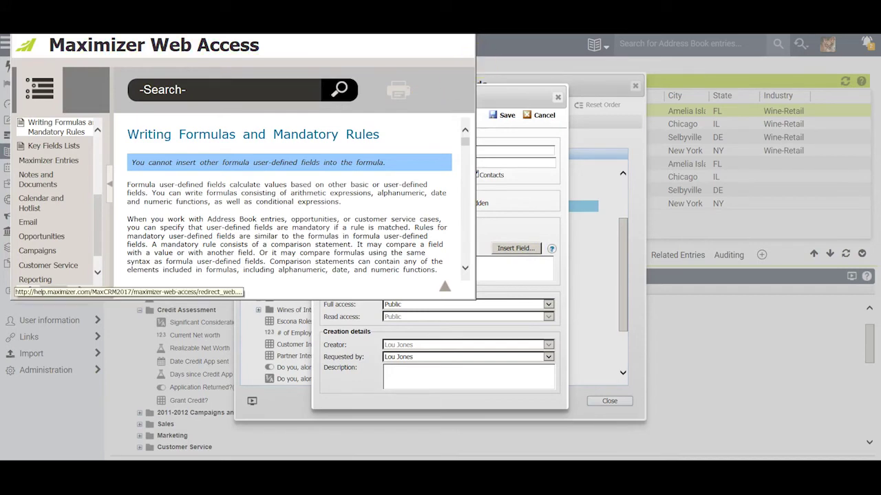
pyautogui.click(455, 28)
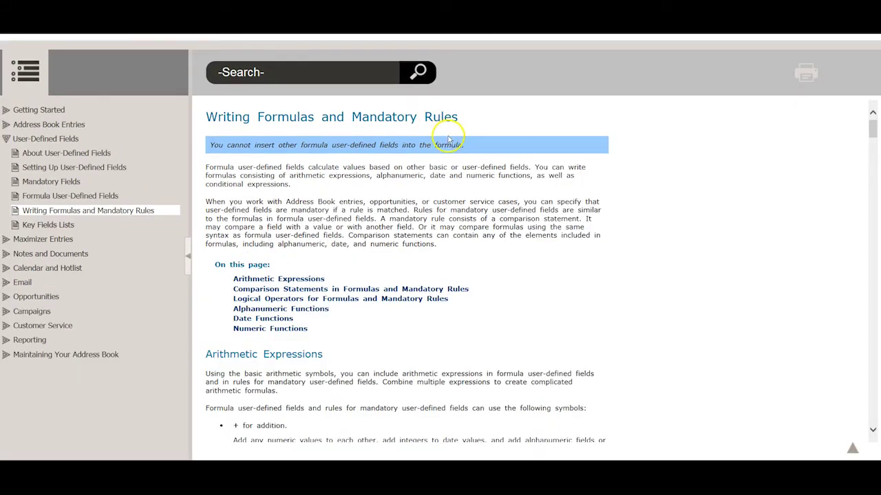
pyautogui.scroll(-5, 501, 229)
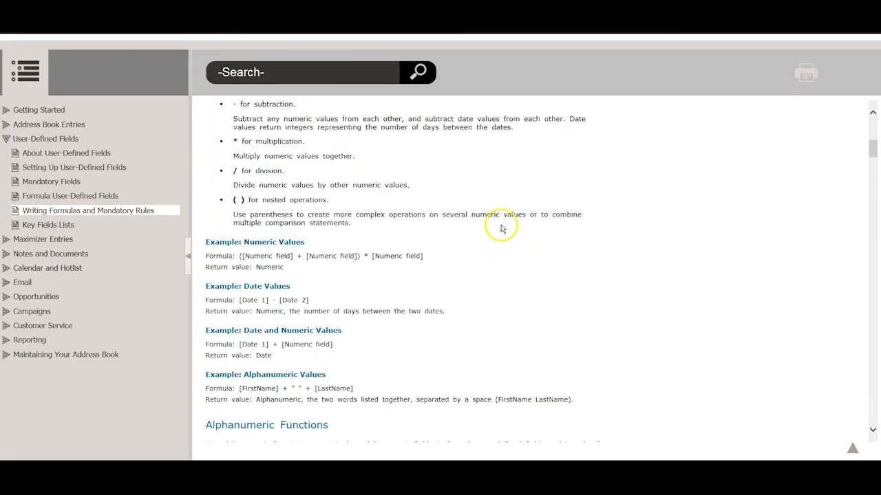
pyautogui.scroll(-10, 501, 230)
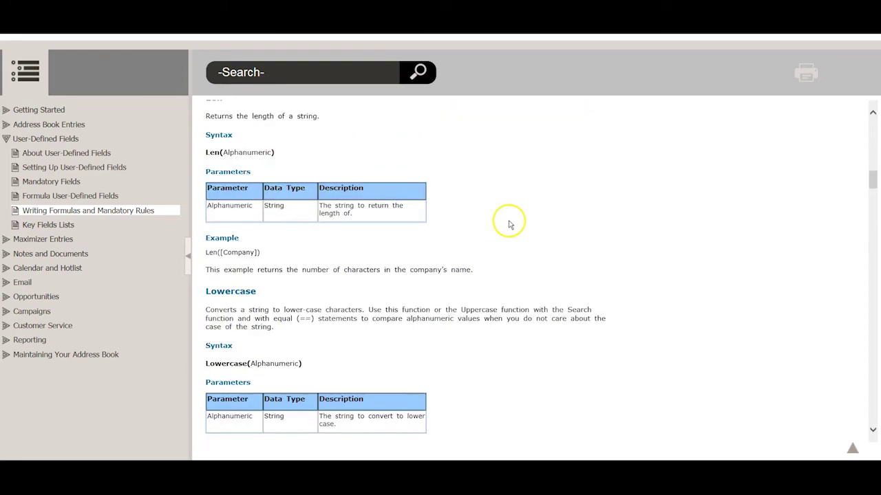
pyautogui.scroll(-3, 509, 223)
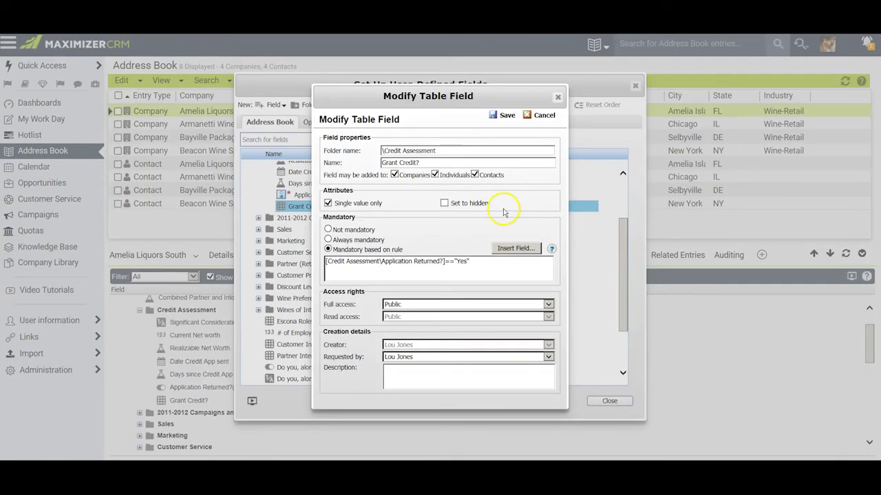
pyautogui.click(507, 115)
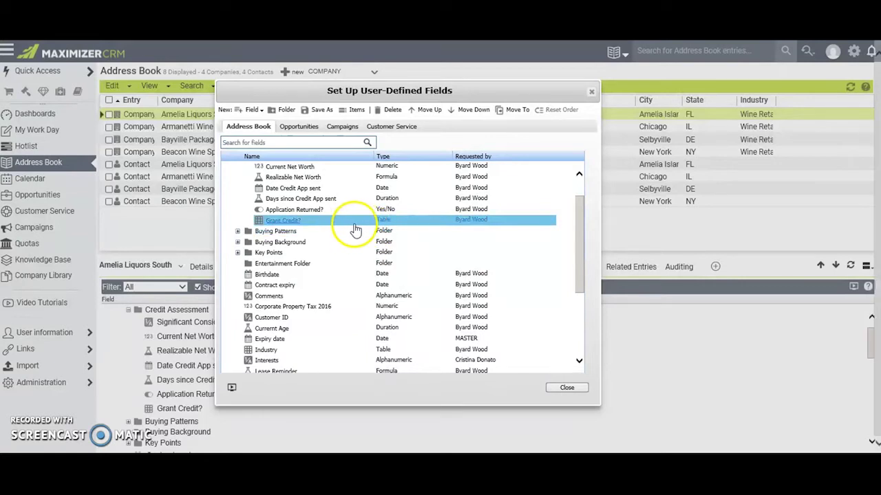
# Open the items list of the Grant Credit? field and add the item Yes.
pyautogui.moveTo(344, 226); pyautogui.dragTo(342, 228)
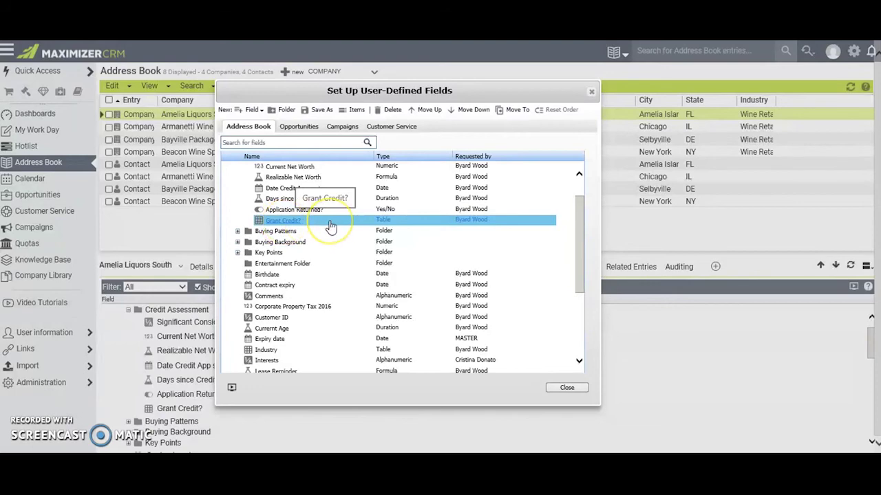
pyautogui.moveTo(331, 227); pyautogui.dragTo(355, 122)
pyautogui.click(357, 111)
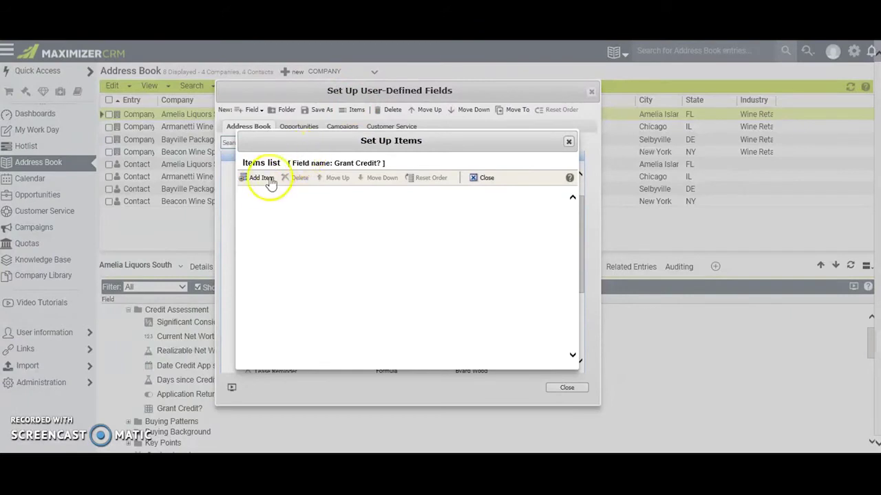
pyautogui.click(262, 179)
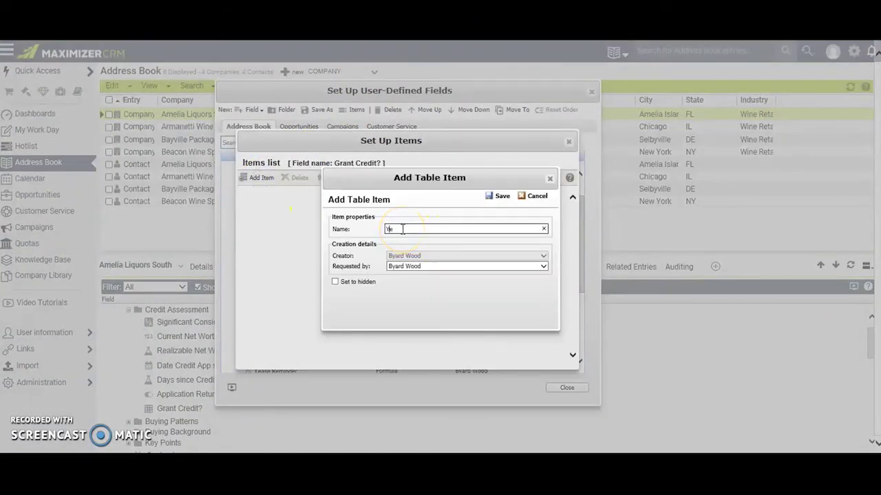
pyautogui.click(502, 196)
# Add the items No, Maybe and Never to the Grant Credit? items list.
pyautogui.click(256, 178)
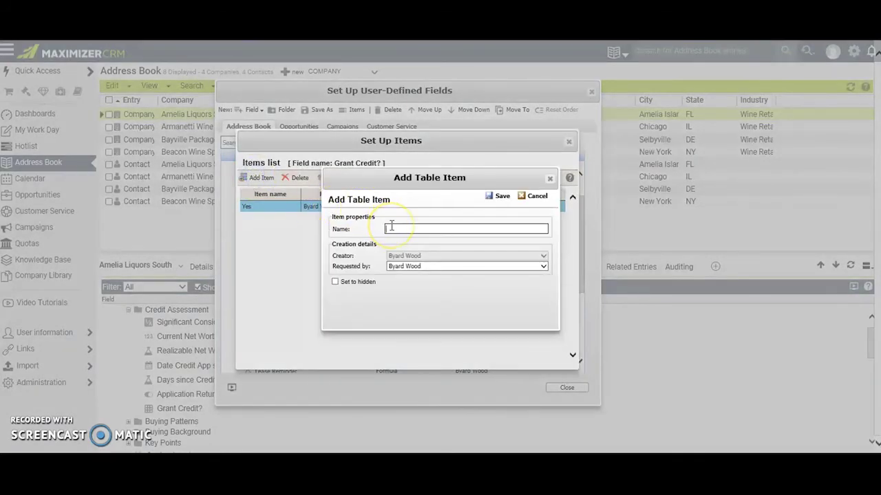
pyautogui.write('No')
pyautogui.press('Return')
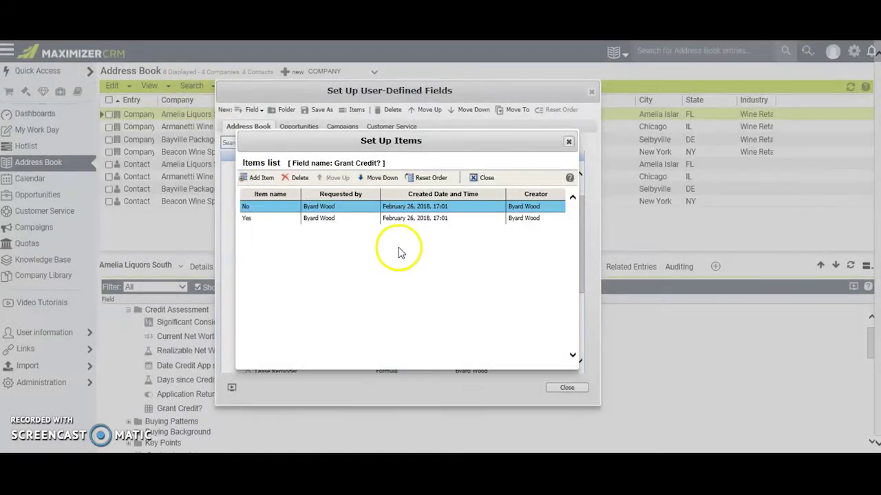
pyautogui.click(260, 179)
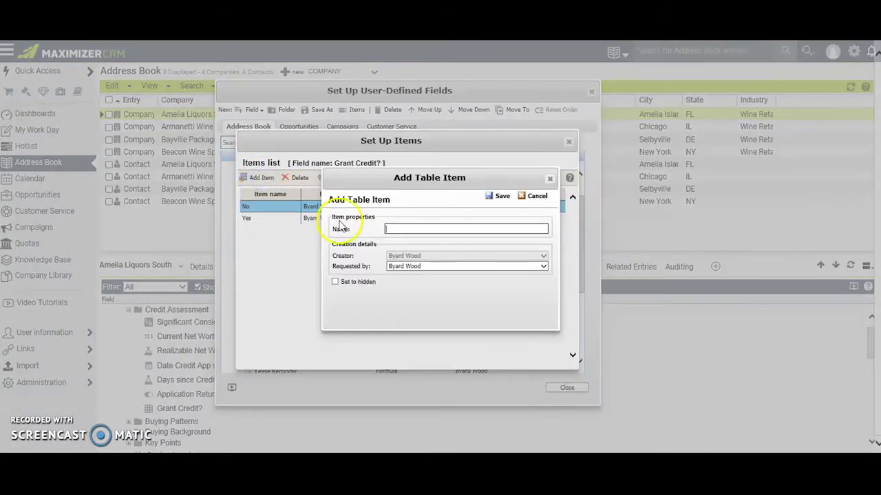
pyautogui.write('Maybe')
pyautogui.press('Return')
pyautogui.click(261, 177)
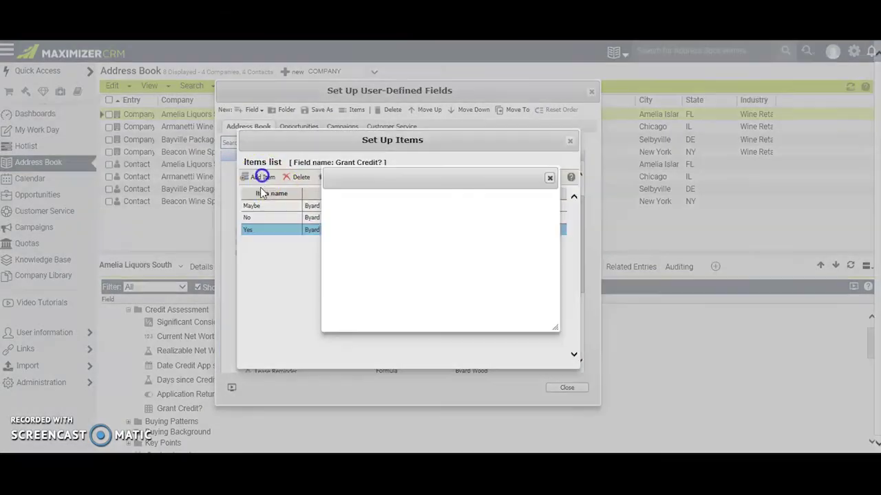
pyautogui.write('Never')
pyautogui.click(502, 197)
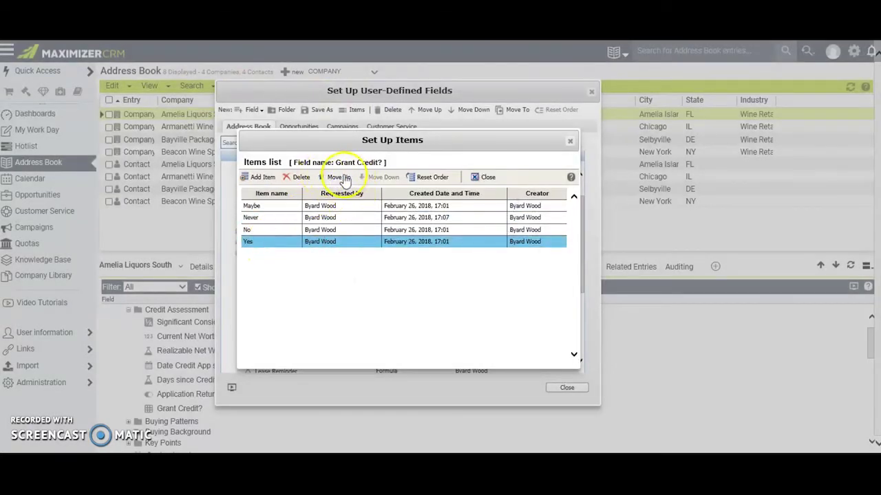
# Reorder the Grant Credit? items so Yes comes first and No sits above Never, and close the items list.
pyautogui.click(342, 177)
pyautogui.click(341, 178)
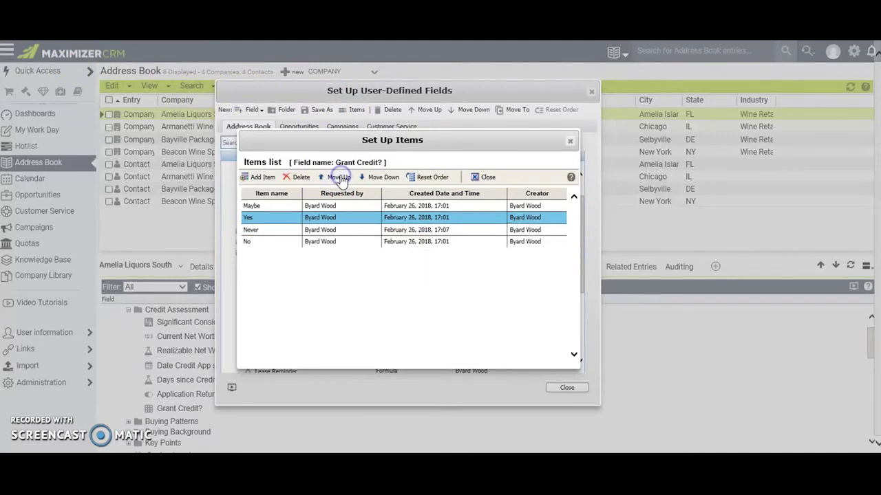
pyautogui.click(341, 178)
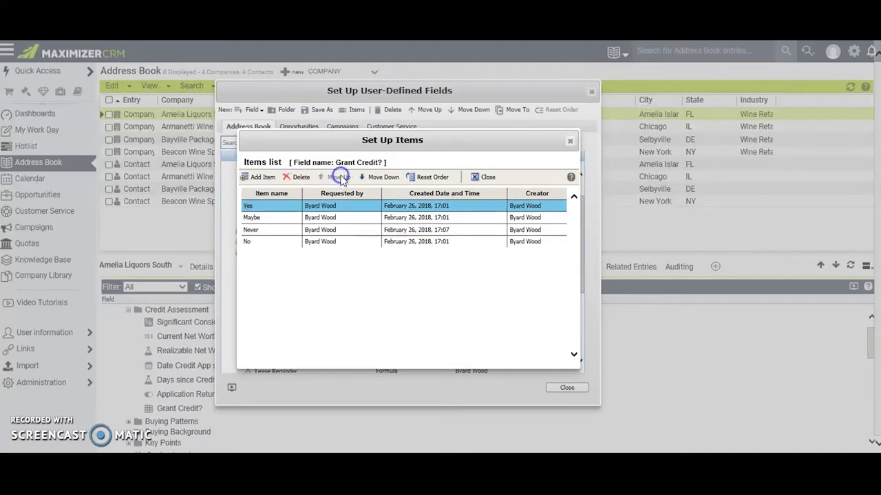
pyautogui.click(255, 242)
pyautogui.click(337, 178)
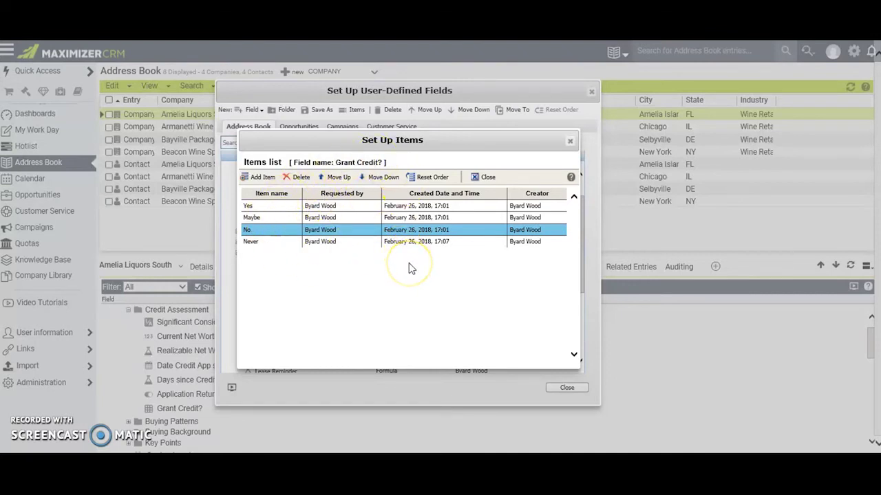
pyautogui.click(488, 186)
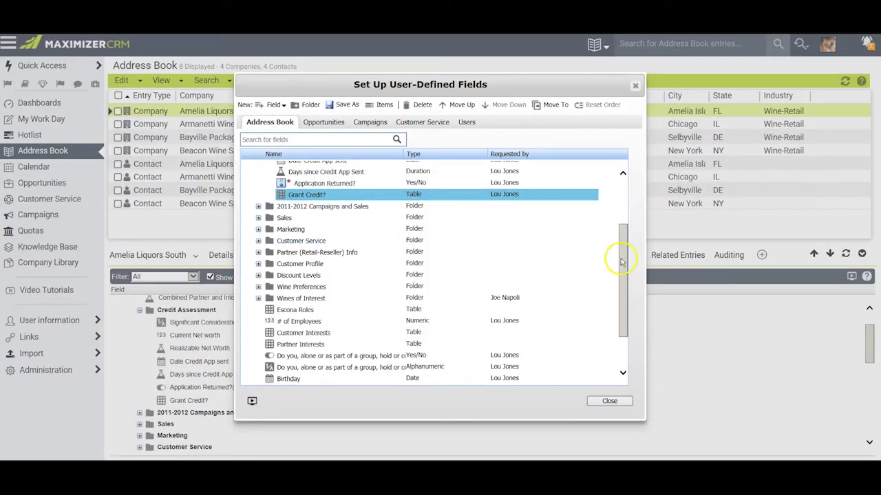
# Close the user-defined fields setup and show the details of the Amelia Liquors South entry.
pyautogui.moveTo(623, 258); pyautogui.dragTo(627, 205)
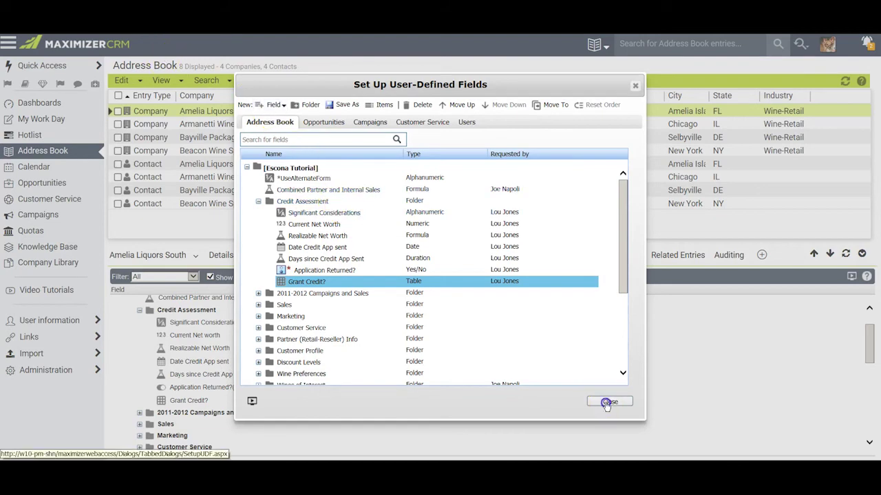
pyautogui.click(610, 402)
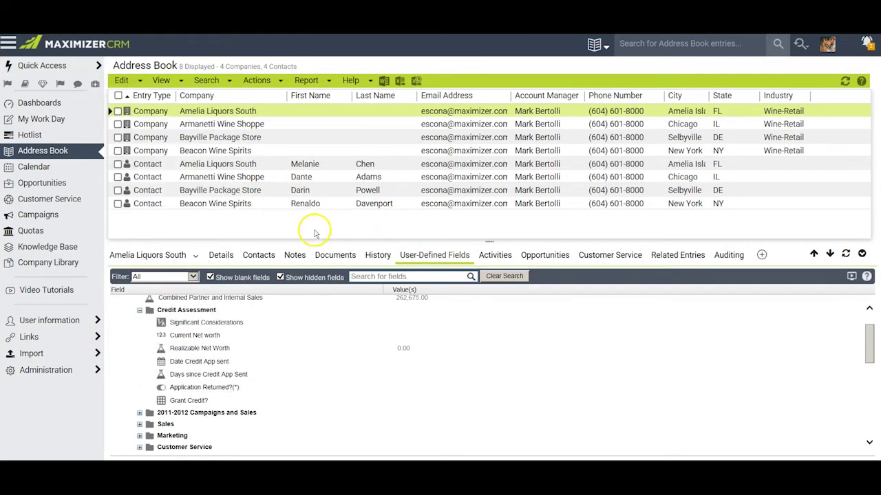
pyautogui.click(220, 256)
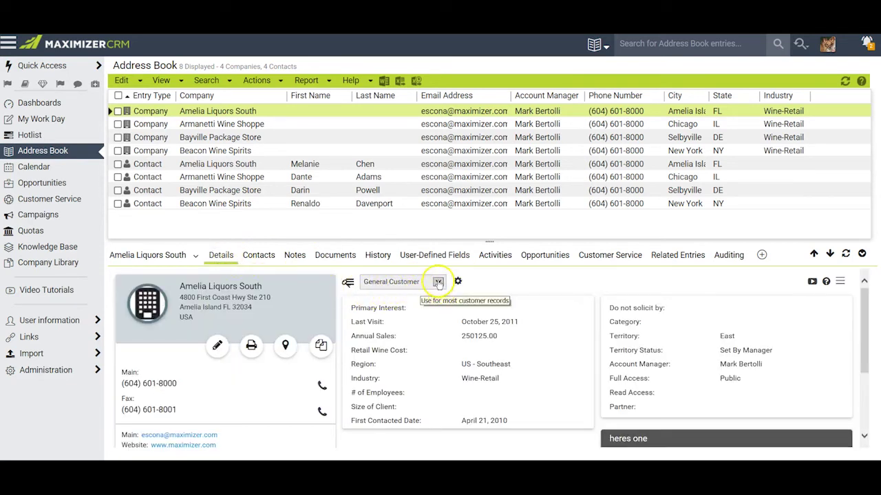
# Display the **Credit Assessment key fields in the entry details and search the Address Book for edgar.
pyautogui.click(438, 282)
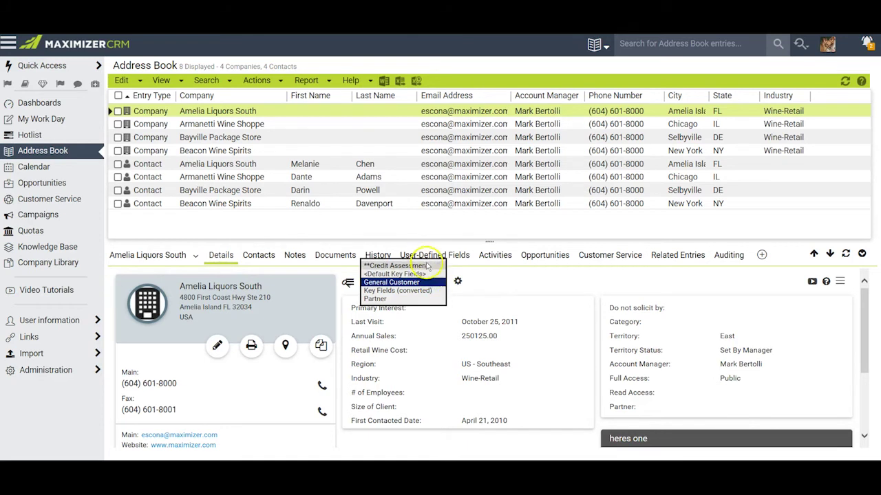
pyautogui.click(428, 266)
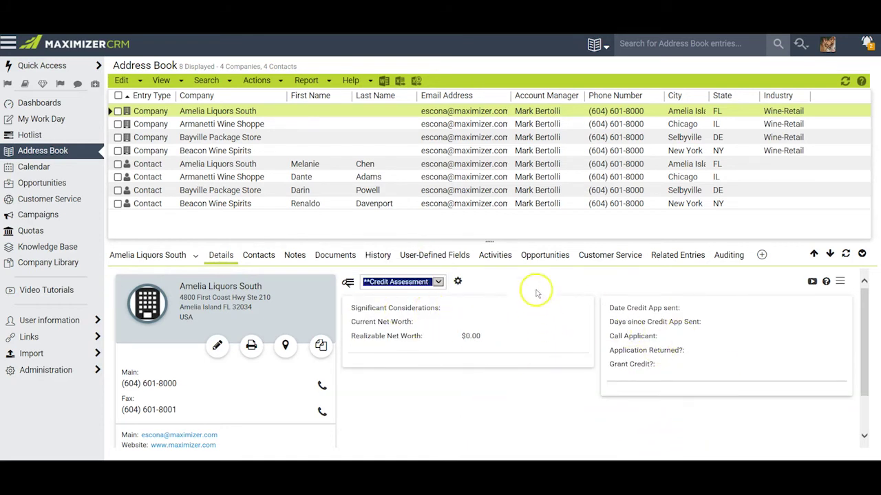
pyautogui.click(639, 48)
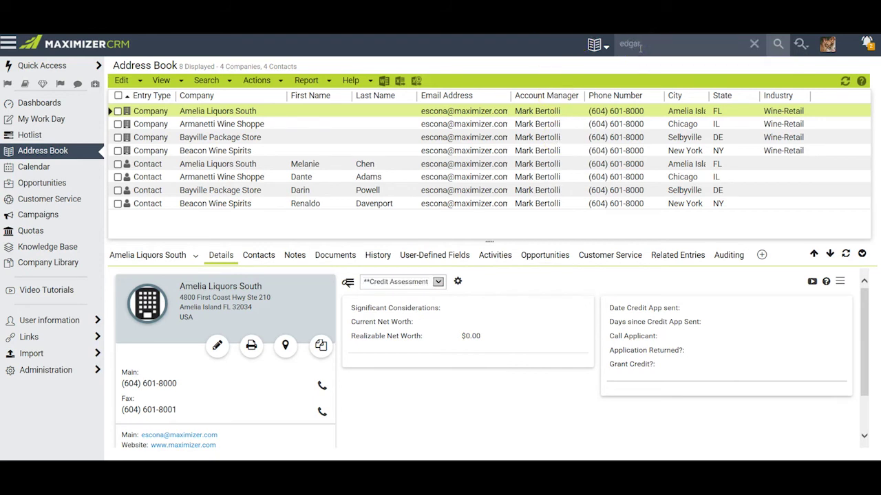
pyautogui.write('edgar')
pyautogui.press('Return')
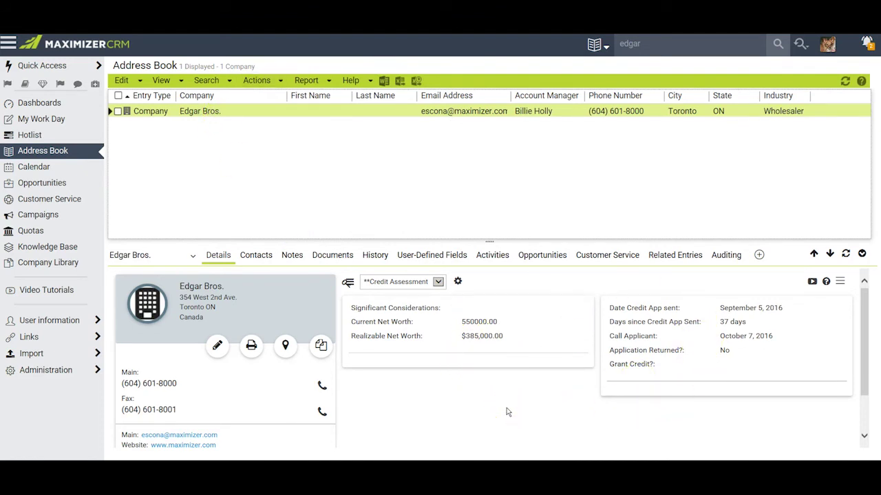
# Open the Edgar Bros. details for editing and enter "This company is involved in heavy equipment" as Significant Considerations.
pyautogui.doubleClick(543, 328)
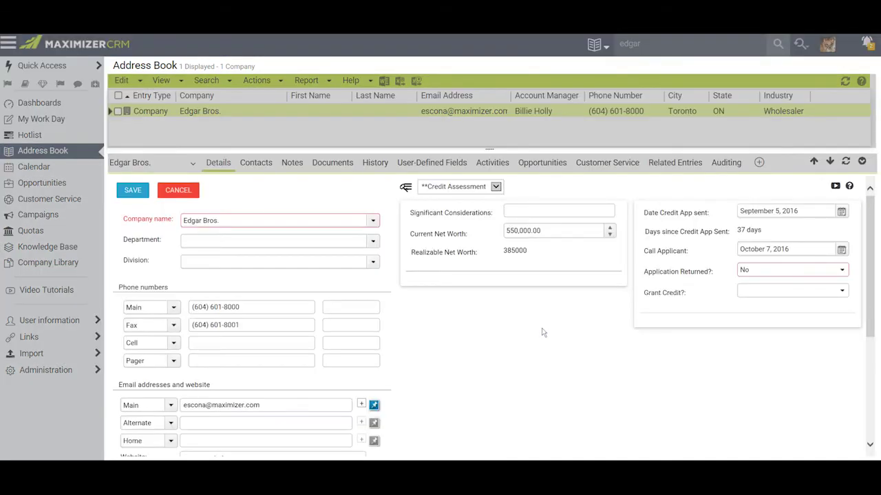
pyautogui.click(516, 211)
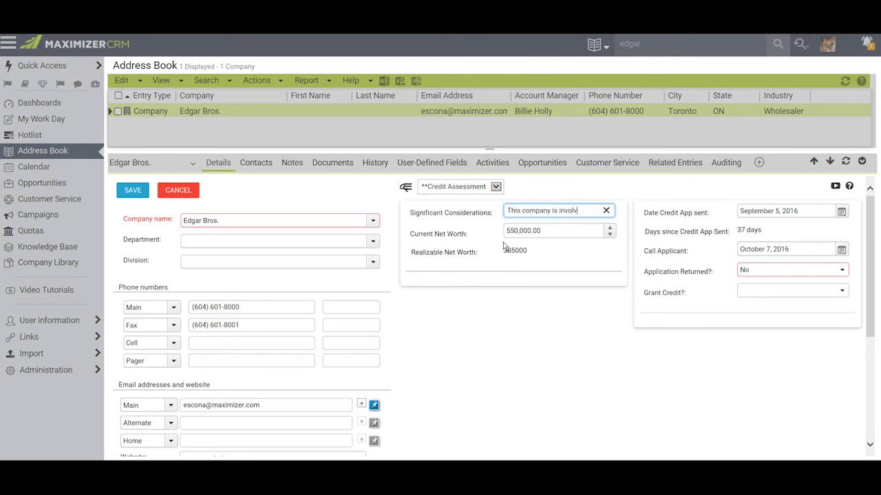
pyautogui.write('This company is involved in heavy equipm')
pyautogui.write('ent')
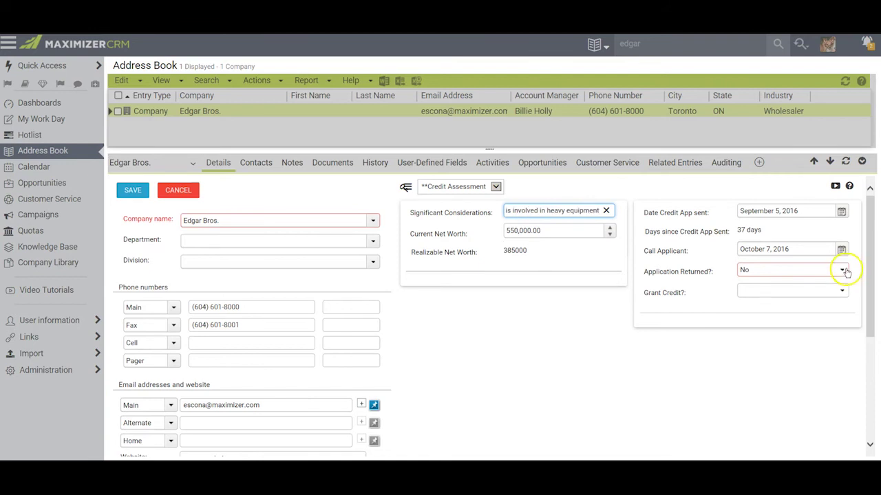
# Set Application Returned? to Yes for Edgar Bros. and try to save the entry.
pyautogui.click(842, 270)
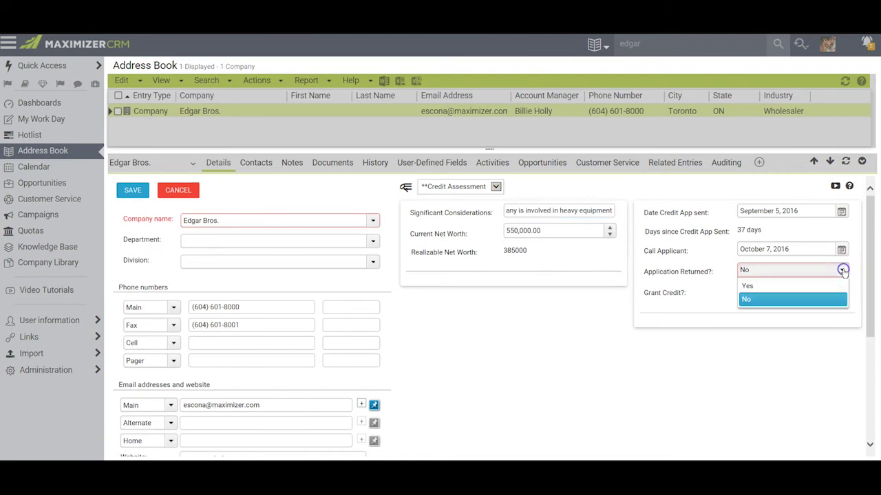
pyautogui.click(778, 286)
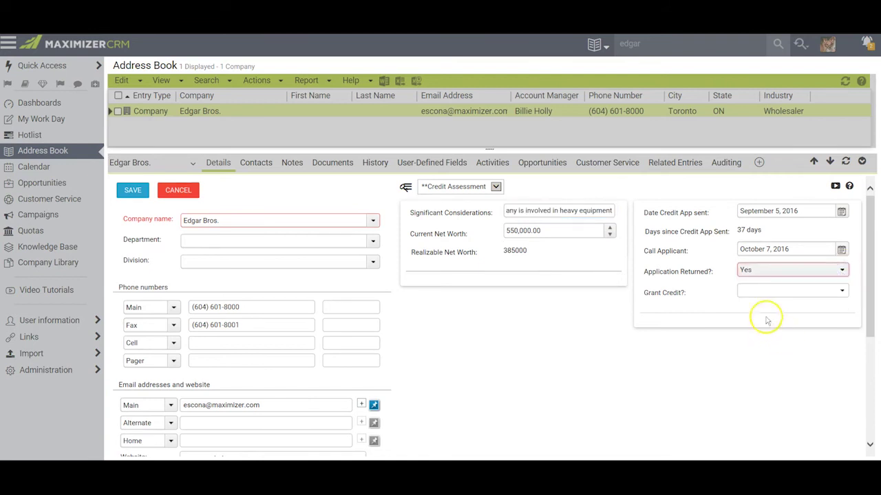
pyautogui.click(130, 190)
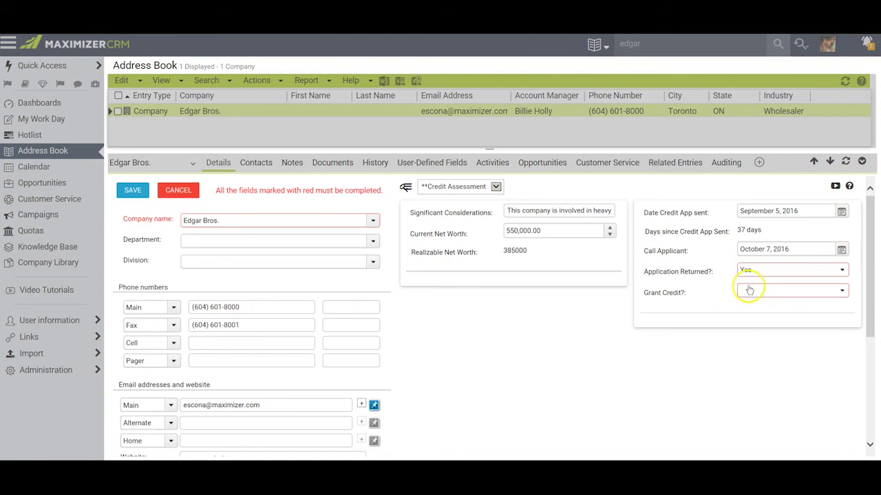
# Set Grant Credit? to Yes and save the Edgar Bros. entry.
pyautogui.click(841, 292)
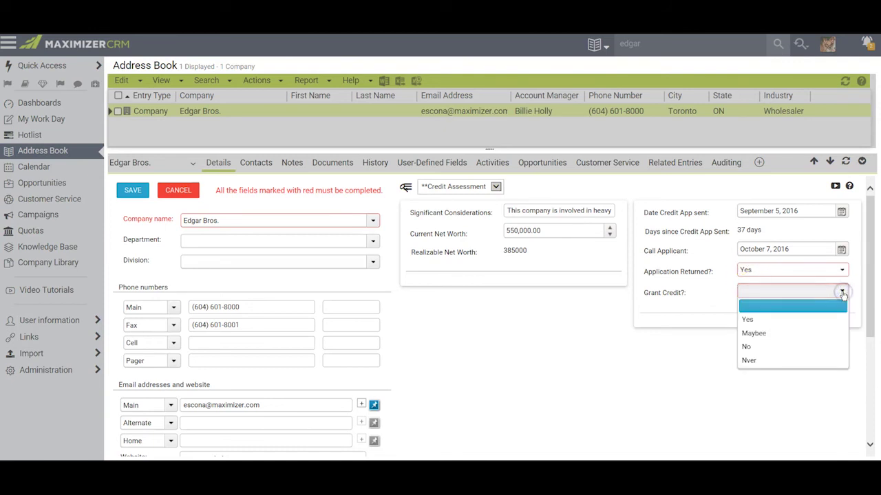
pyautogui.click(750, 318)
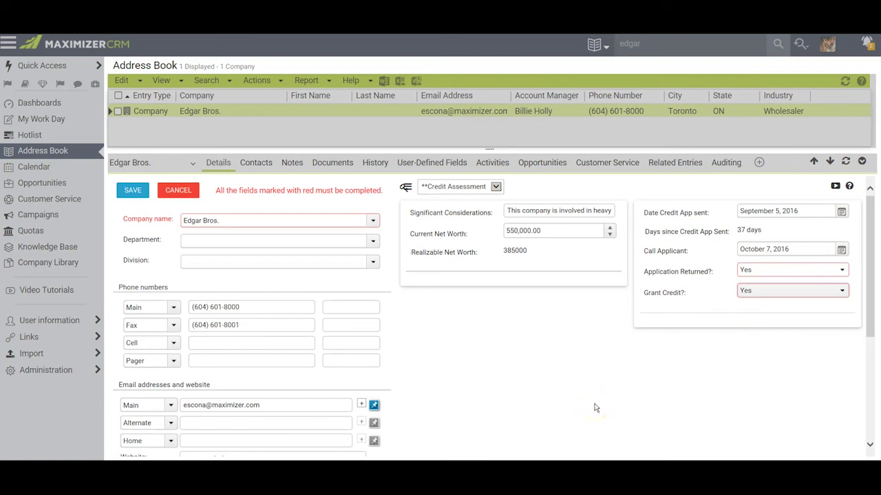
pyautogui.click(131, 193)
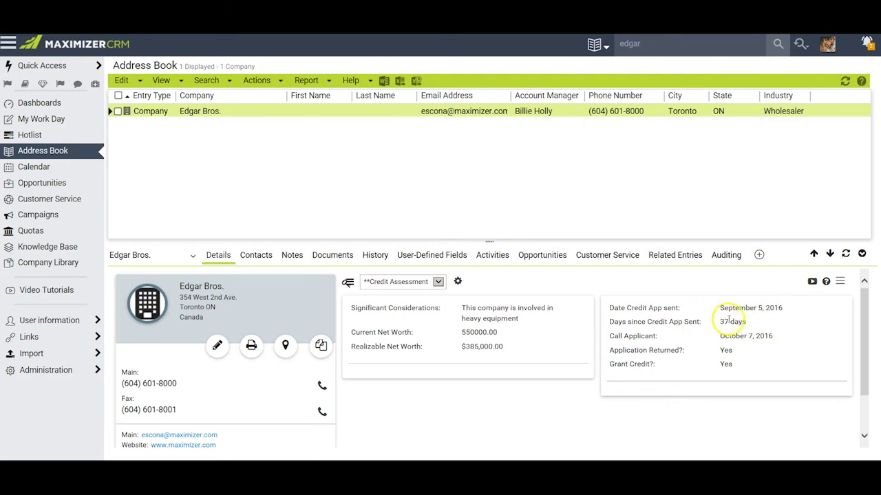
pyautogui.click(751, 324)
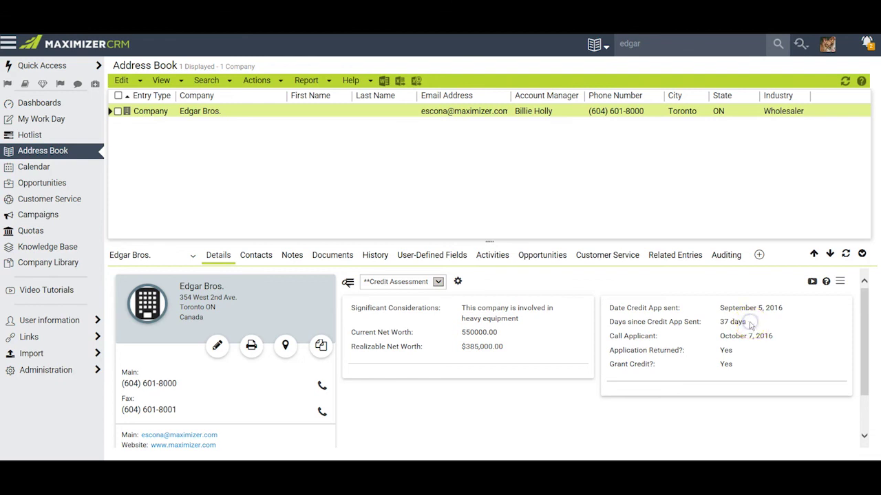